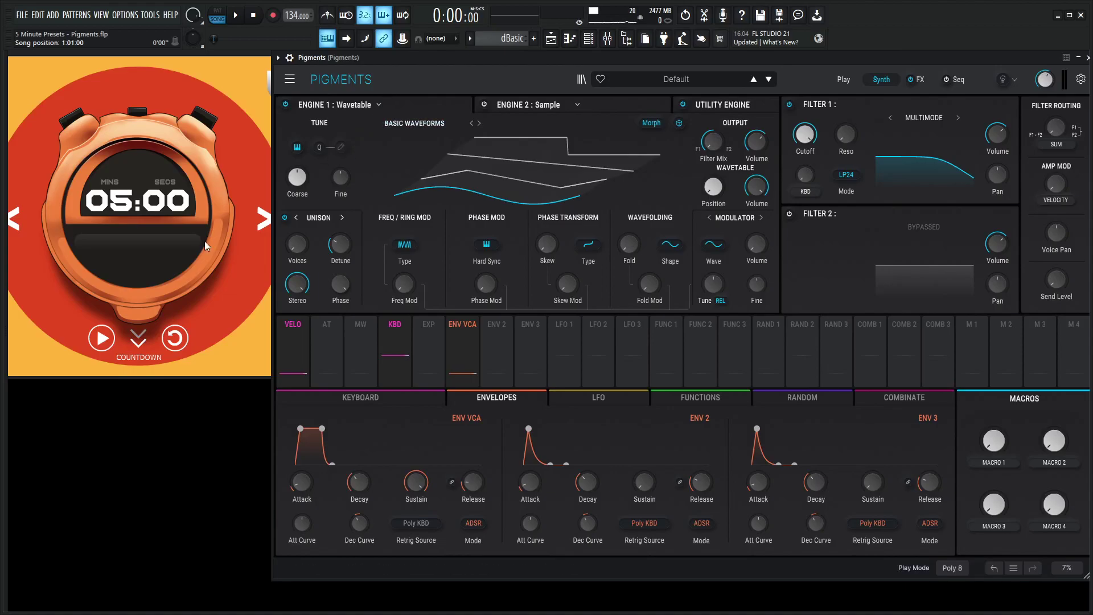
Step: Start the five-minute countdown and set Engine 1 of a new preset to the Analog type
click(98, 338)
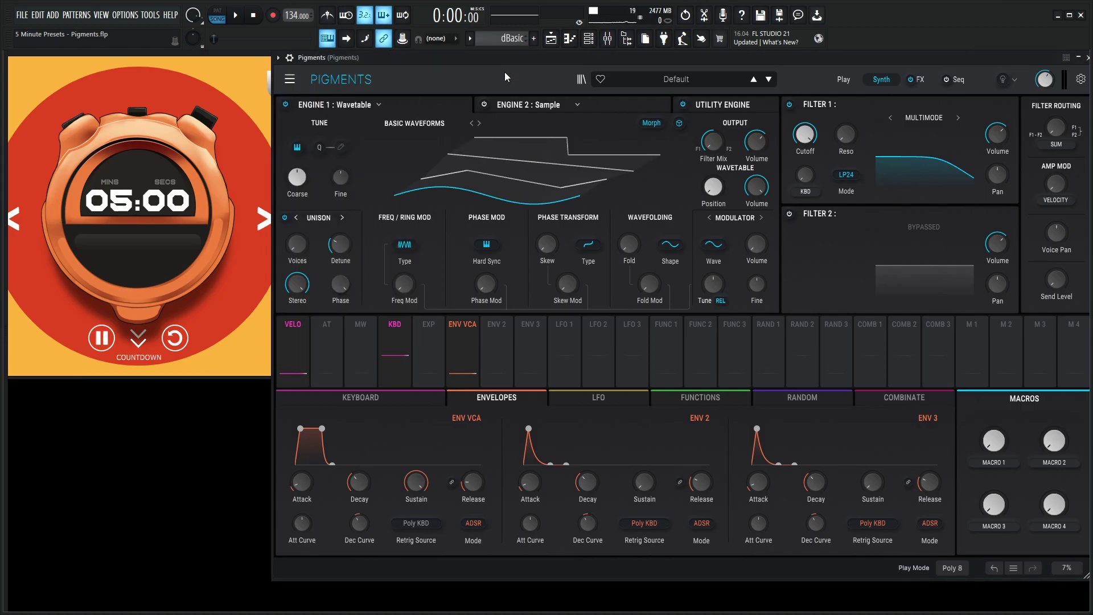
click(290, 79)
click(303, 95)
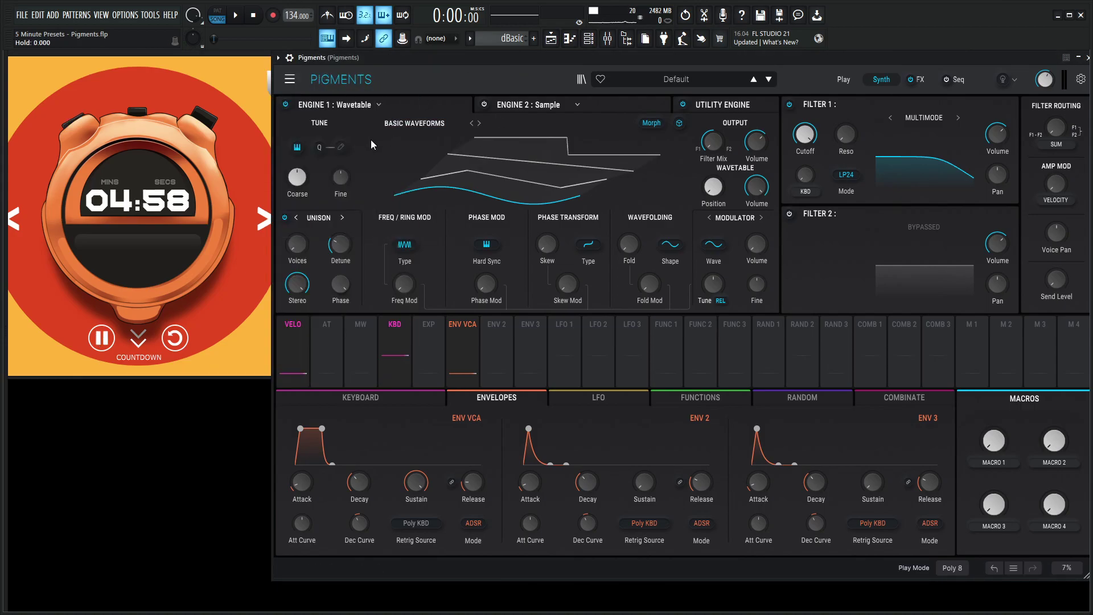
click(358, 103)
click(325, 155)
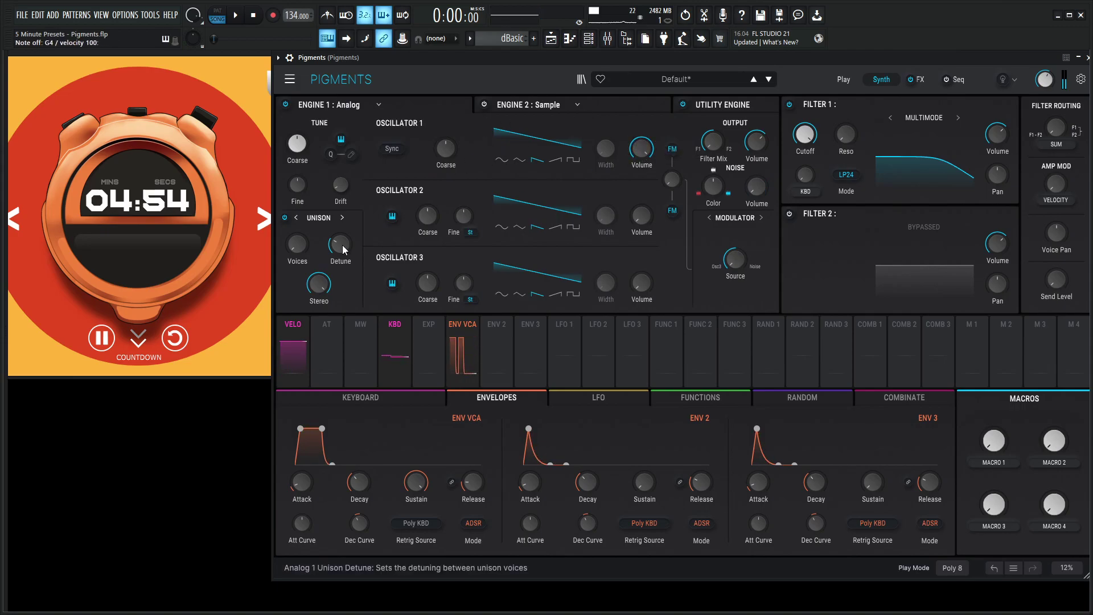
Step: Raise Engine 1's unison voices and lower the ENV VCA sustain to its minimum for a plucky envelope
drag(302, 252, 311, 236)
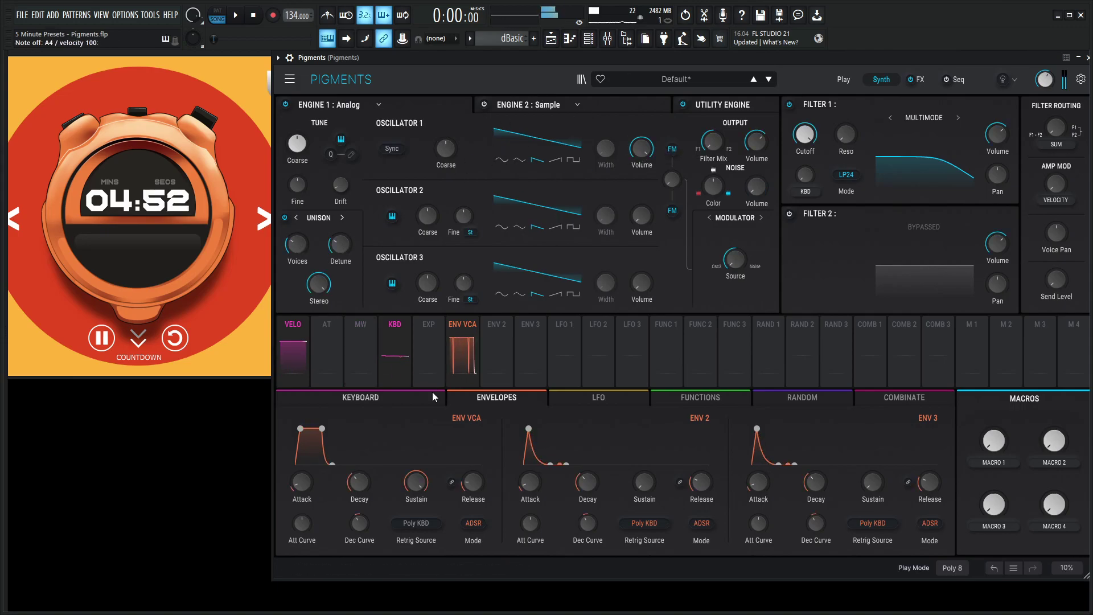
drag(416, 482, 359, 530)
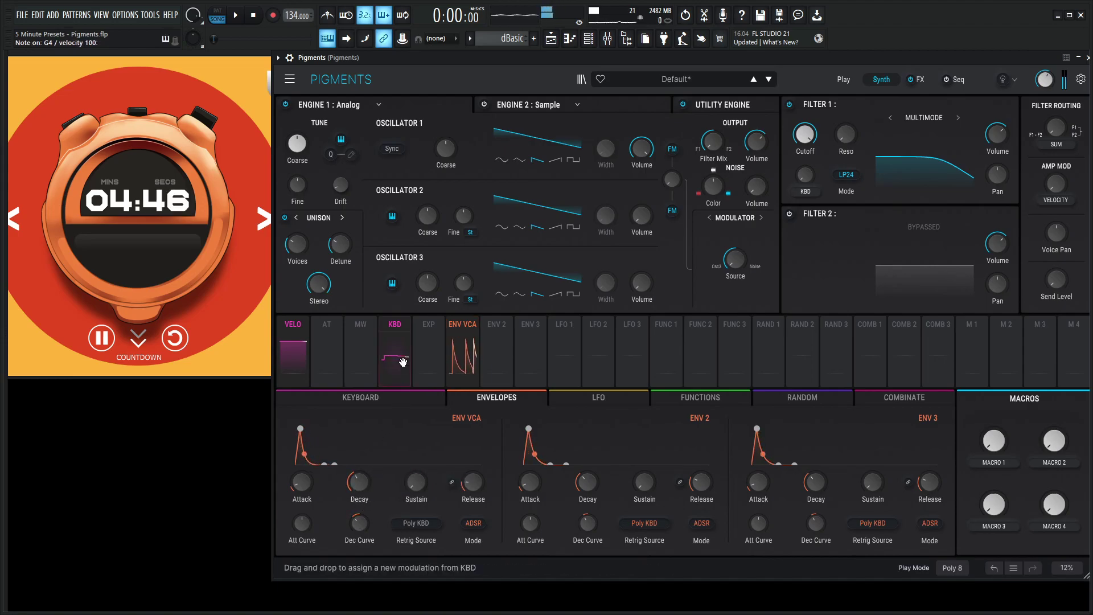
Step: Set Oscillator 2 to a square wave tuned to -12 st, with its volume at about -5.9 dB
click(574, 227)
drag(642, 215, 642, 177)
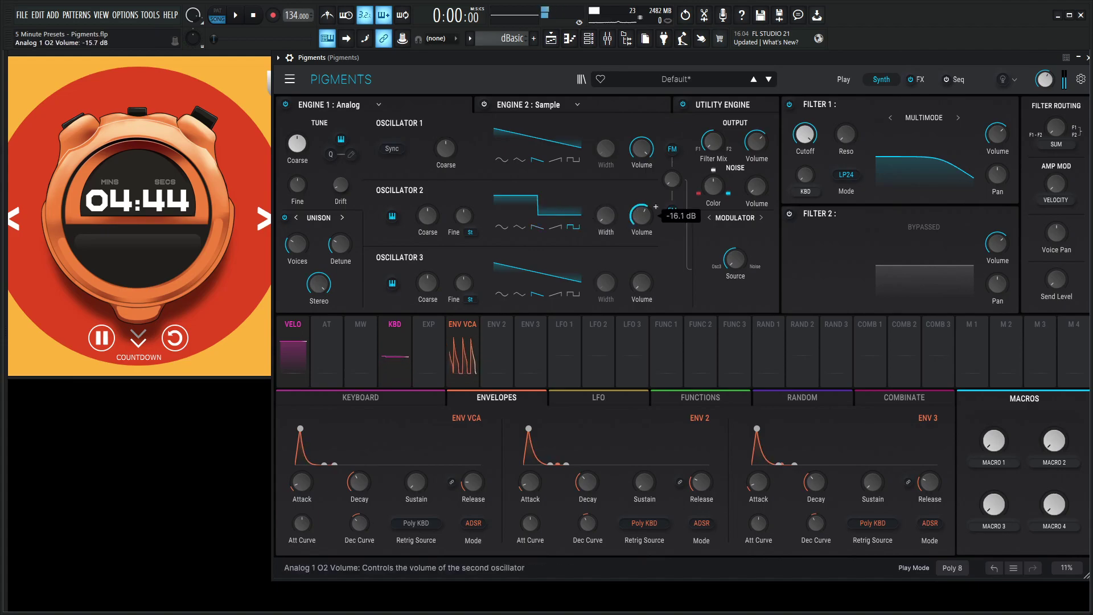
drag(428, 215, 427, 235)
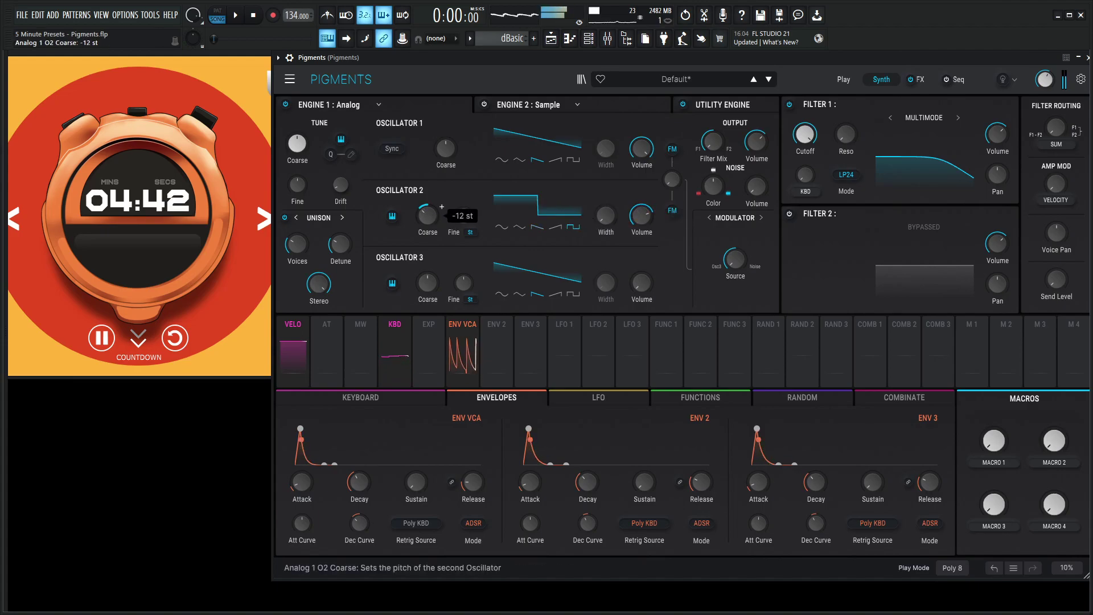
drag(643, 214, 643, 202)
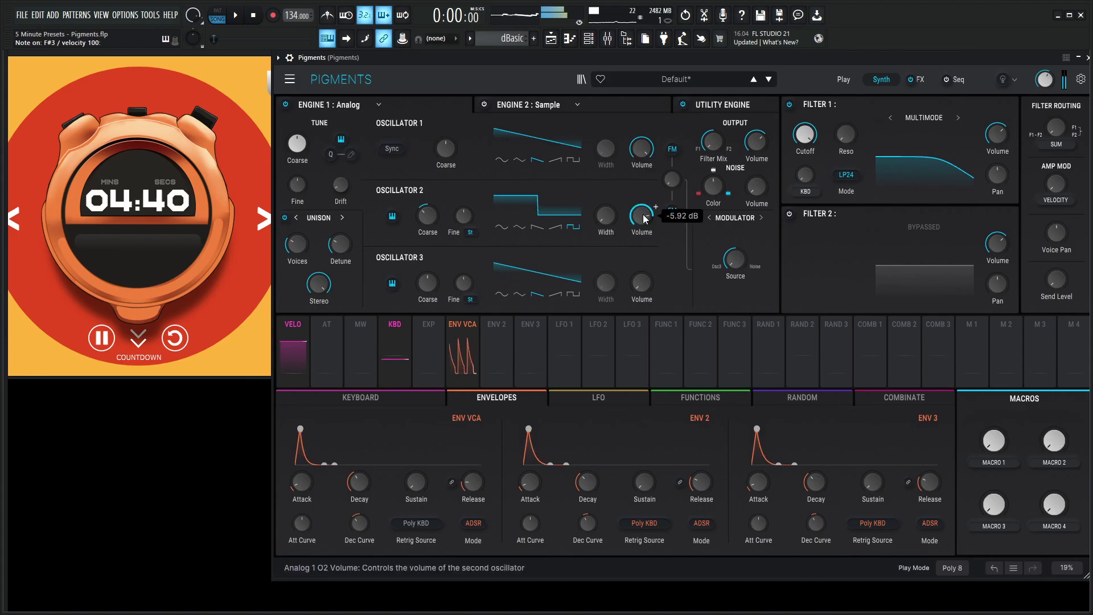
Step: Set Oscillator 3 to a square wave, raise its volume and slightly detune its fine tuning
click(572, 295)
drag(642, 283, 641, 260)
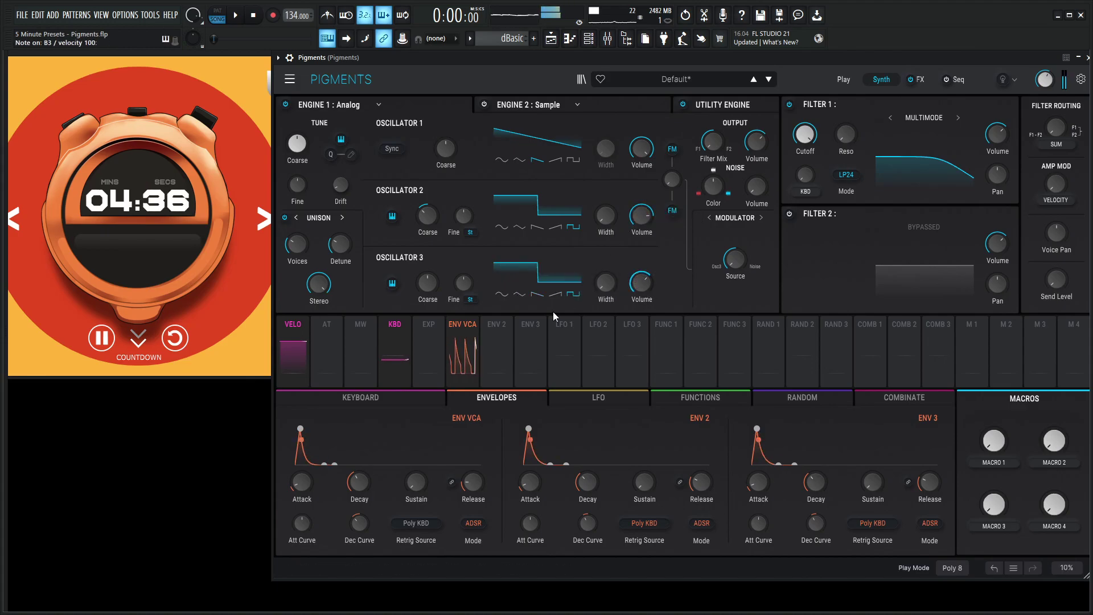
drag(464, 284, 464, 288)
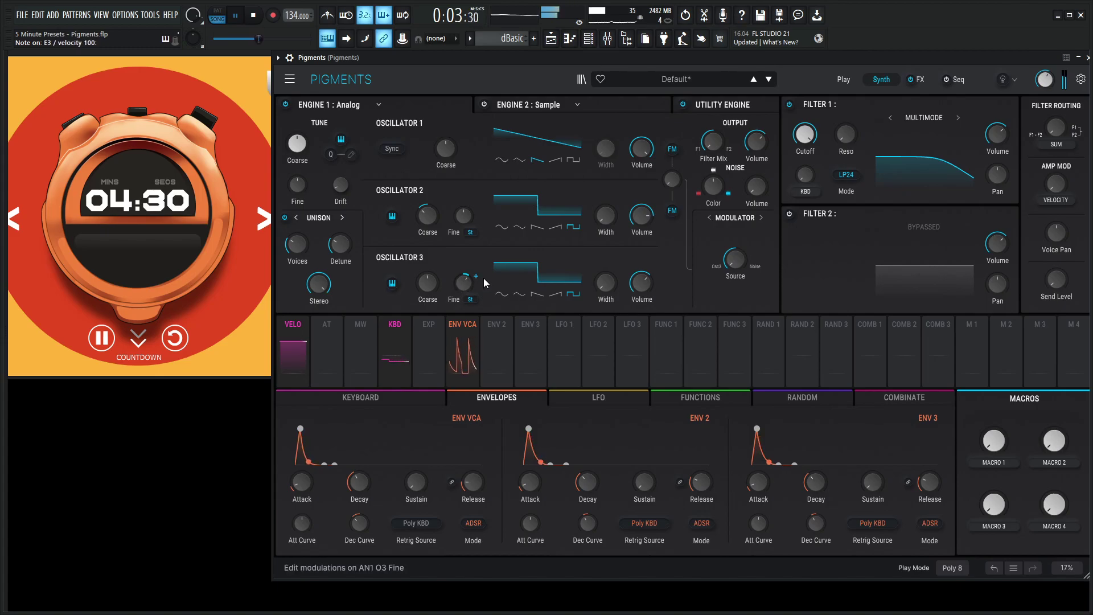
Step: Change Filter 1 to the MS-20 type, with a lower cutoff and higher resonance
click(922, 118)
click(959, 159)
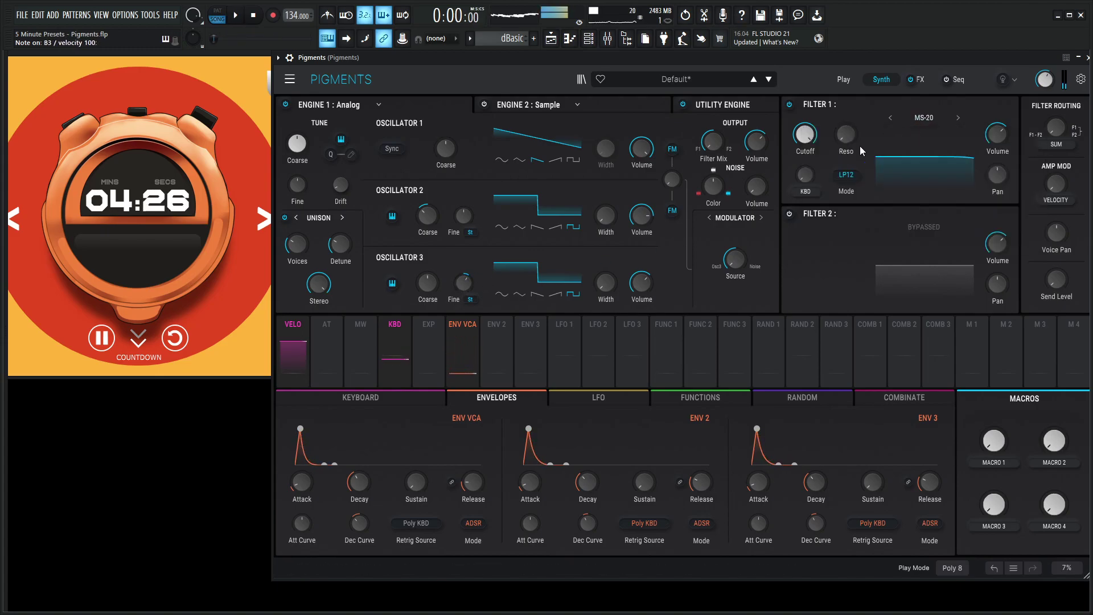
drag(806, 134, 805, 182)
drag(847, 135, 847, 85)
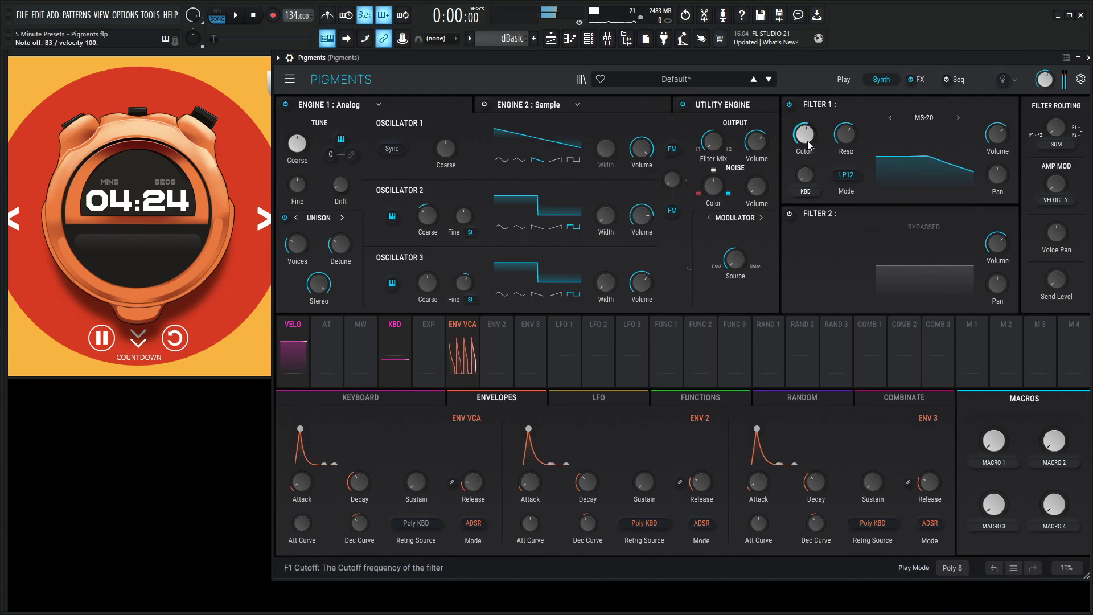
Step: Assign Envelope 2 to modulate the Filter 1 cutoff and stop the playback
drag(496, 350, 809, 135)
mouse_move(803, 163)
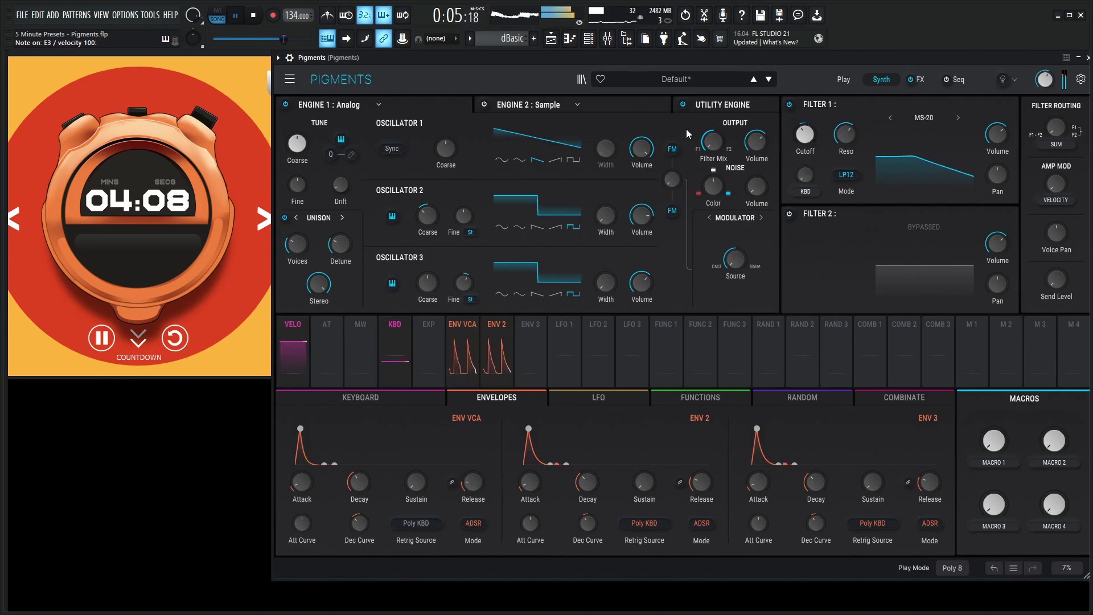
key(space)
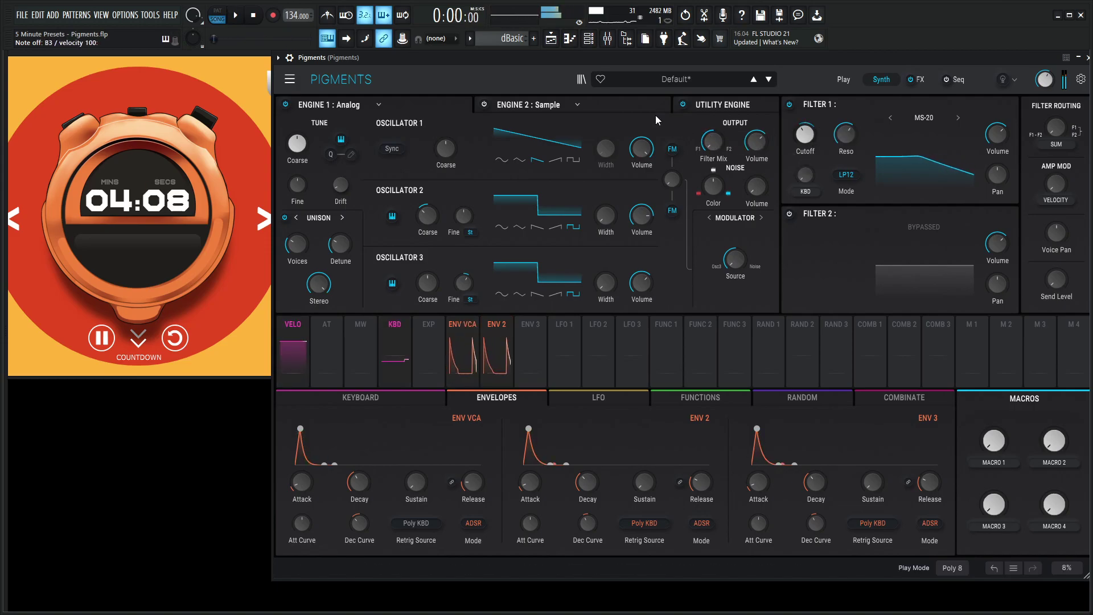
Step: Enable Engine 2 as a Wavetable engine and load the Classic With A Twist wavetable
click(616, 104)
click(483, 105)
click(543, 108)
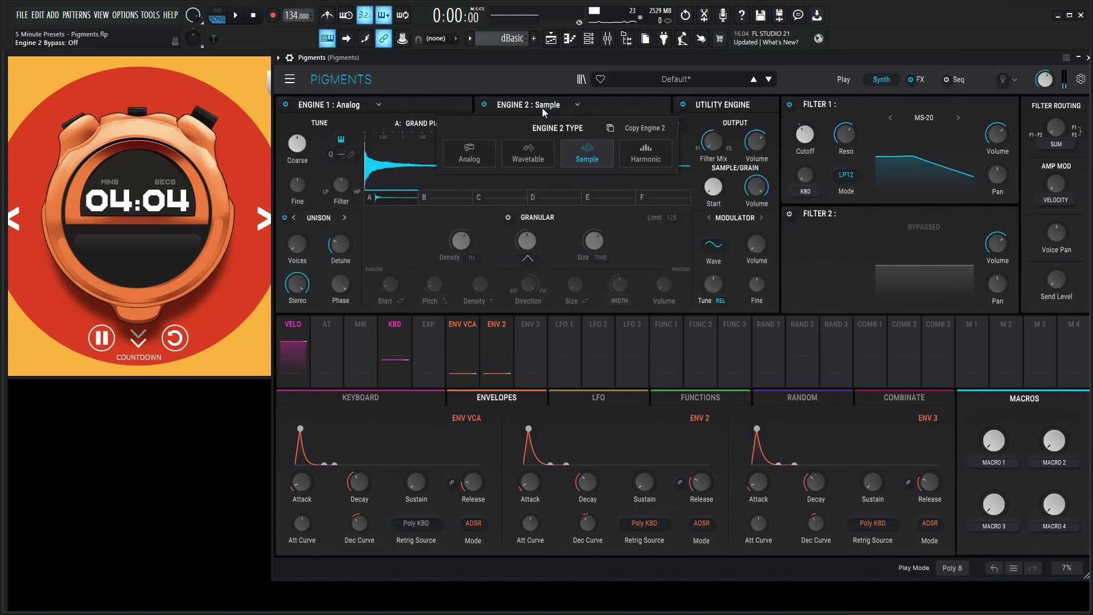
click(535, 152)
click(415, 123)
click(408, 220)
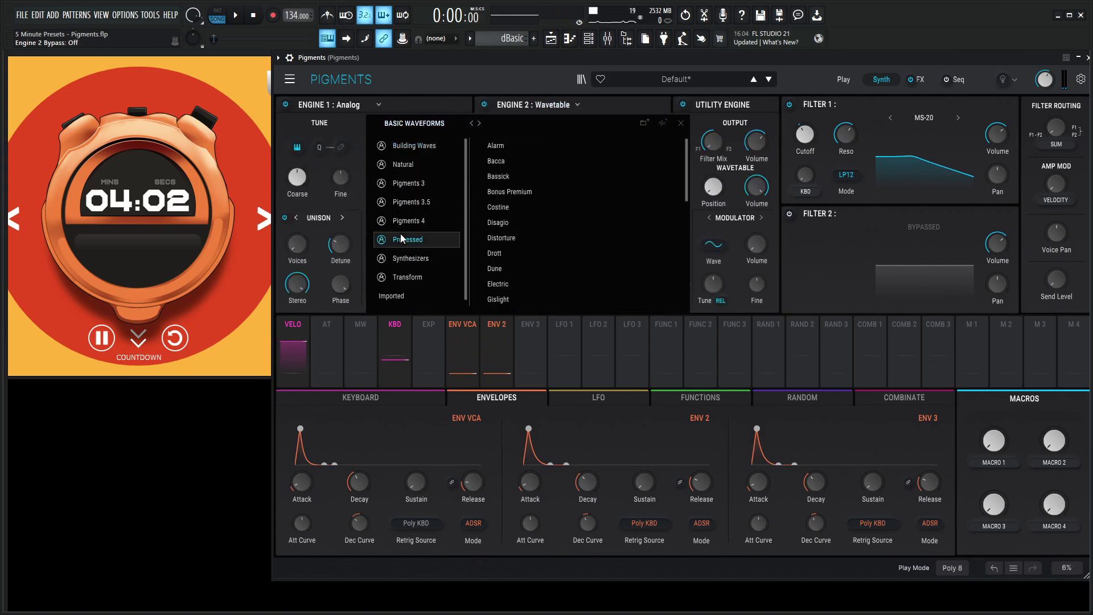
click(518, 207)
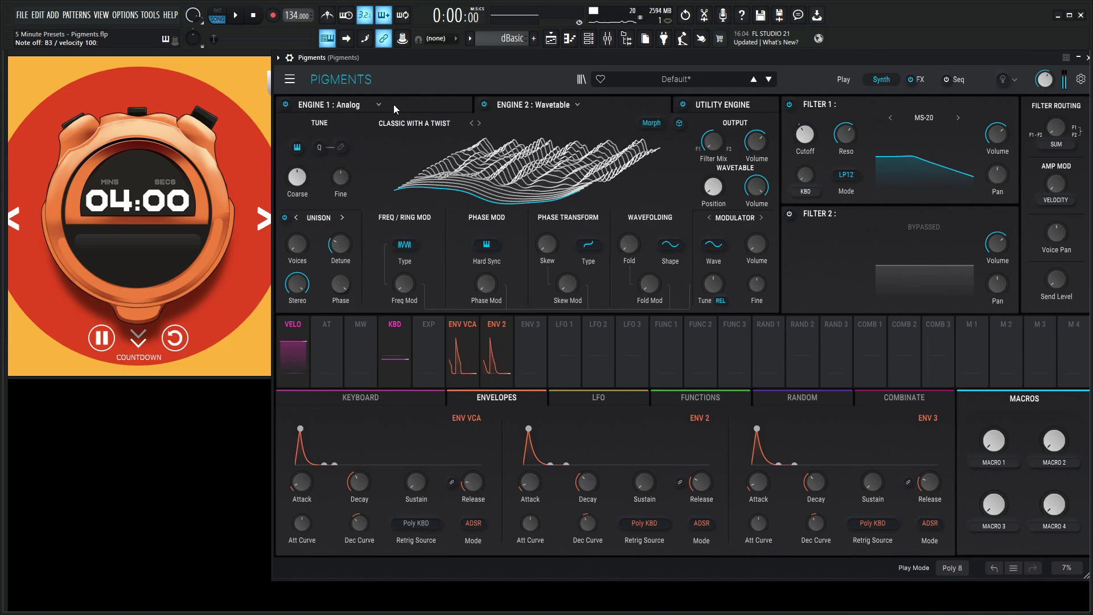
Step: Set Engine 2's wavetable position to about 0.31 with Envelope 2 modulating it, and play it together with Engine 1 switched on
drag(713, 186, 727, 178)
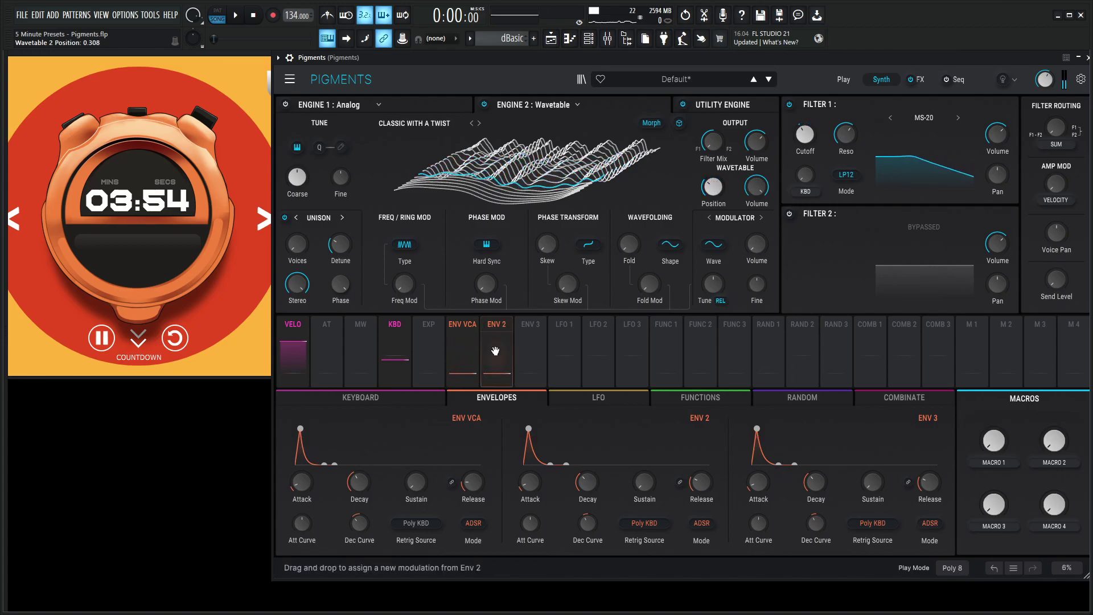
drag(496, 352, 714, 186)
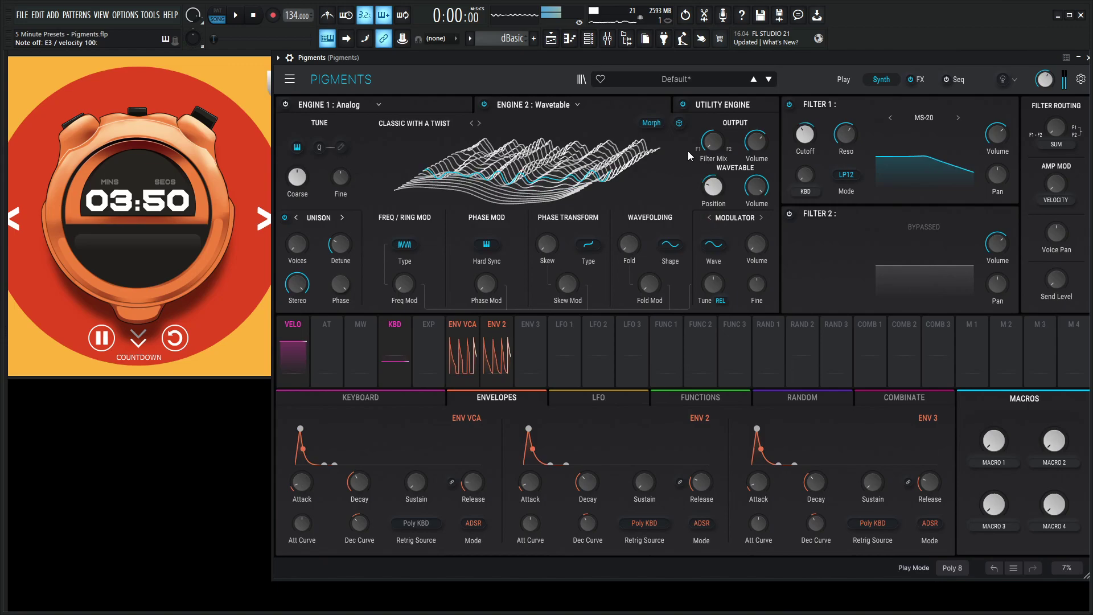
click(285, 103)
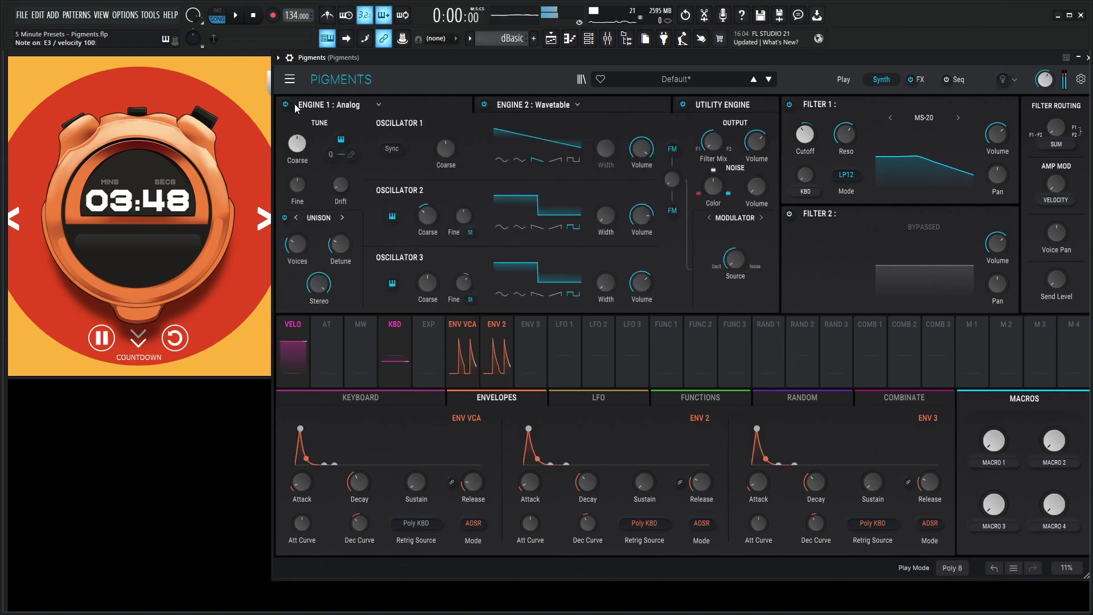
key(space)
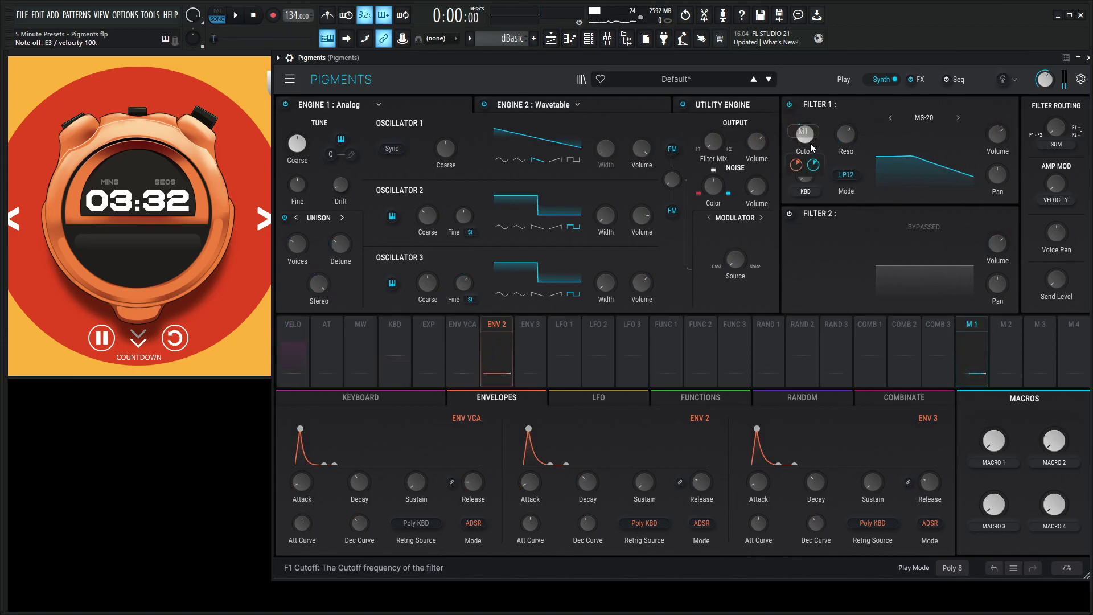
Step: Name Macro 1 "cutoff" and turn it up to 1.00
double_click(1003, 463)
text(cutof)
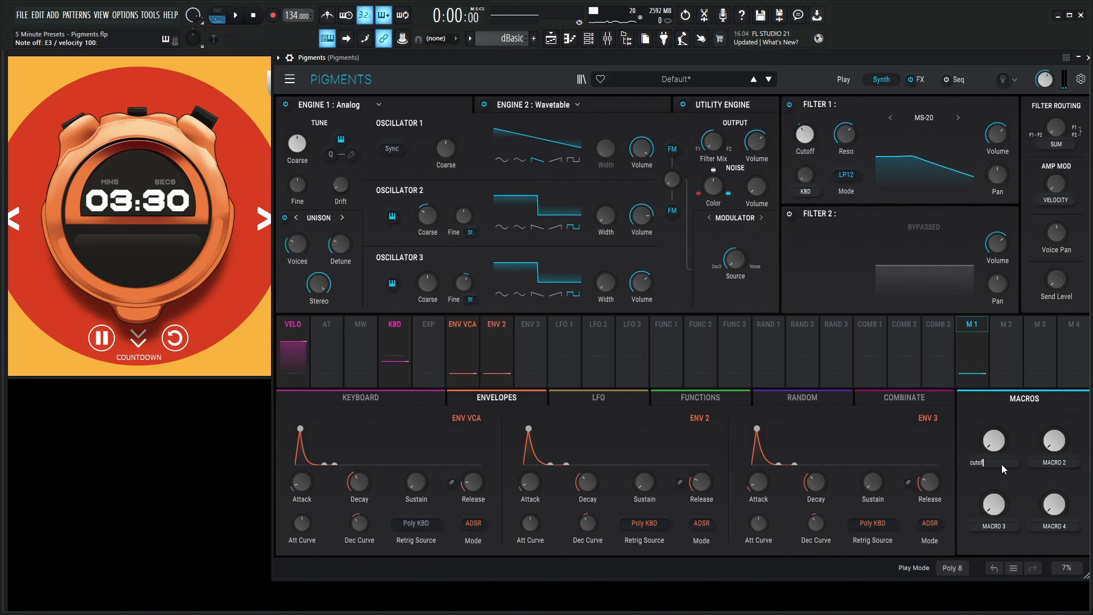
text(f)
key(Return)
drag(995, 441, 995, 342)
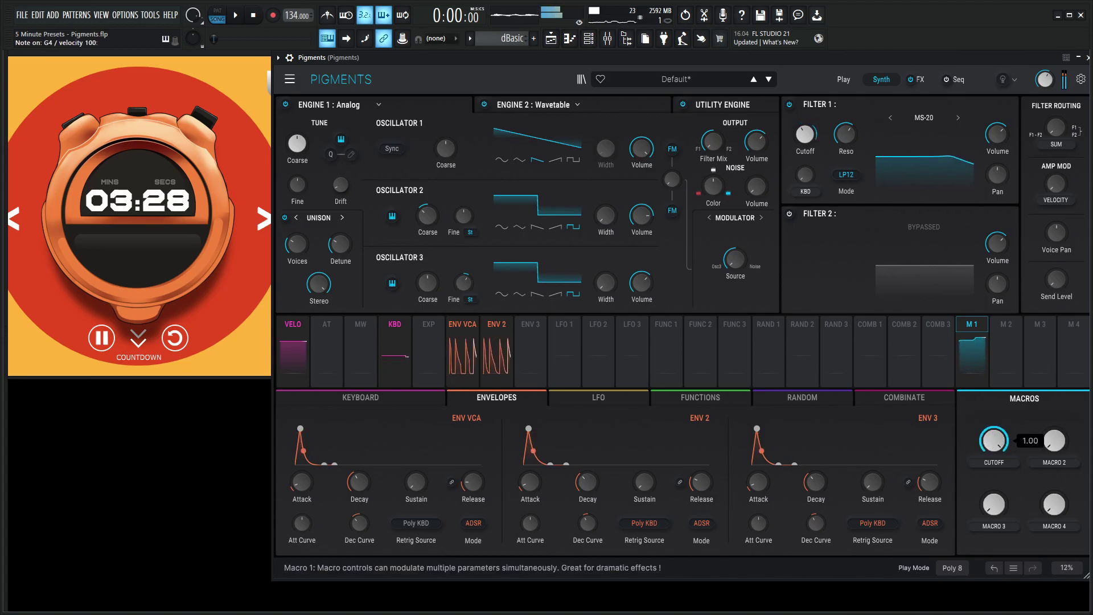
Step: Fine-tune the Filter 1 cutoff and turn the cutoff macro down to about 0.30
mouse_move(806, 142)
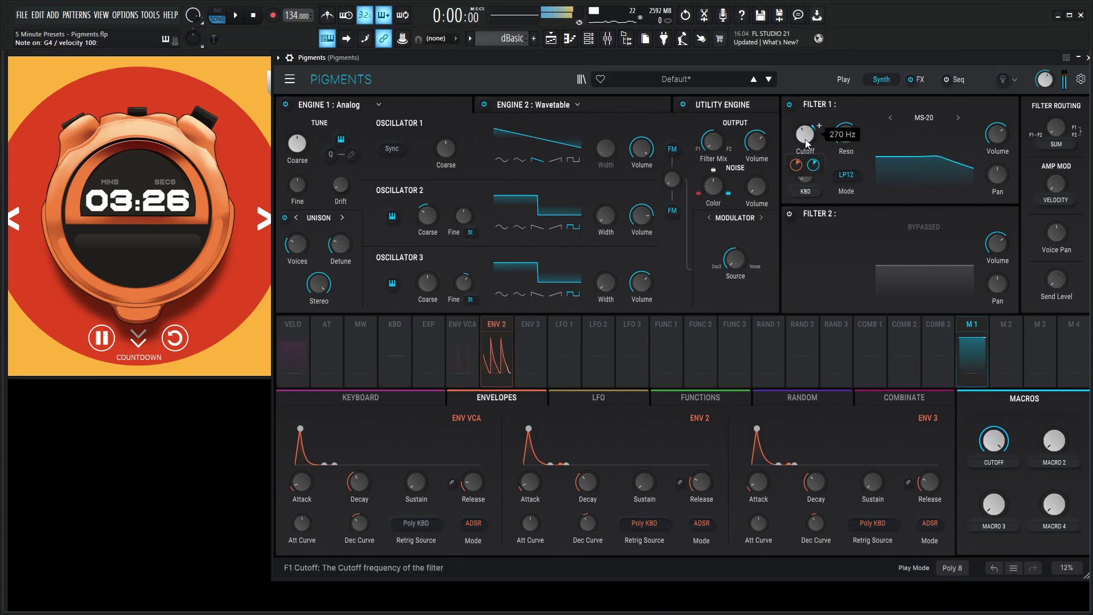
drag(806, 141, 806, 136)
drag(994, 440, 995, 484)
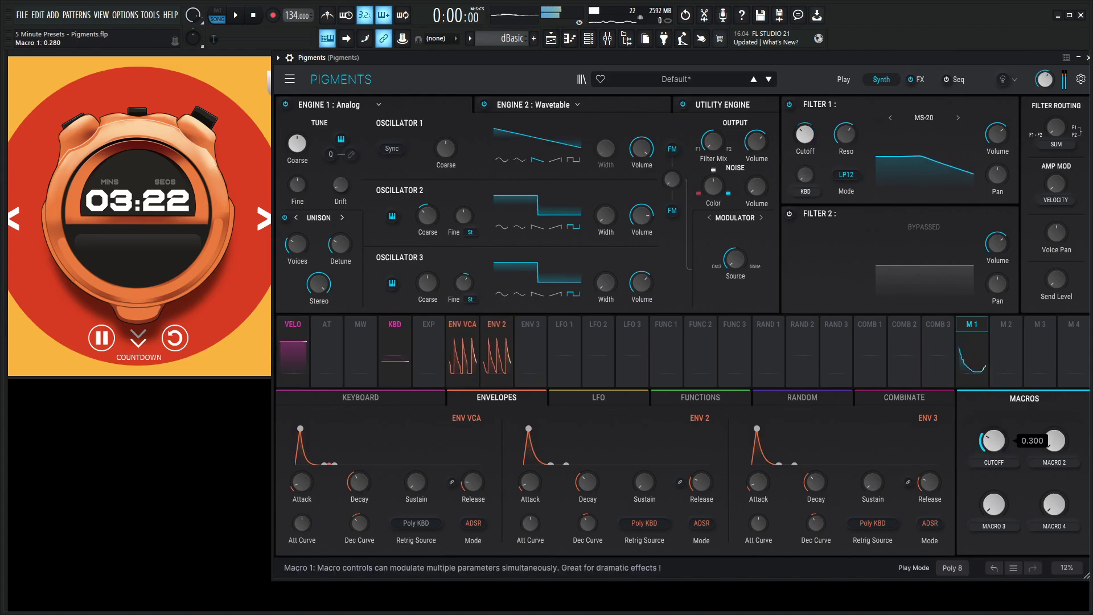
Step: Assign Macro 2 to the Filter 1 resonance and name the macro "res"
drag(1007, 356, 847, 199)
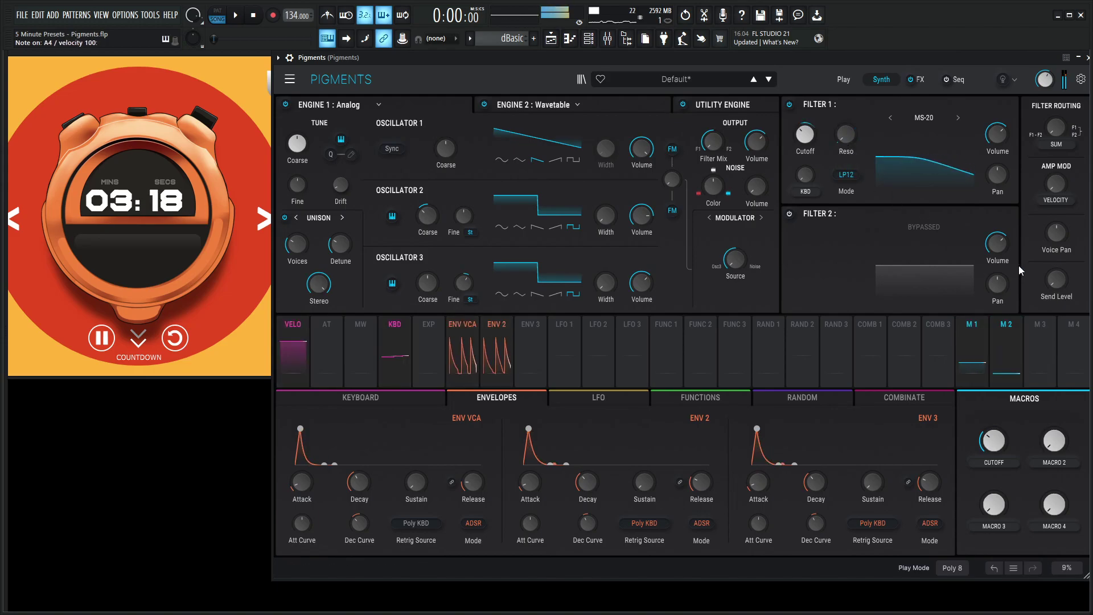
click(1054, 459)
text(res)
key(Return)
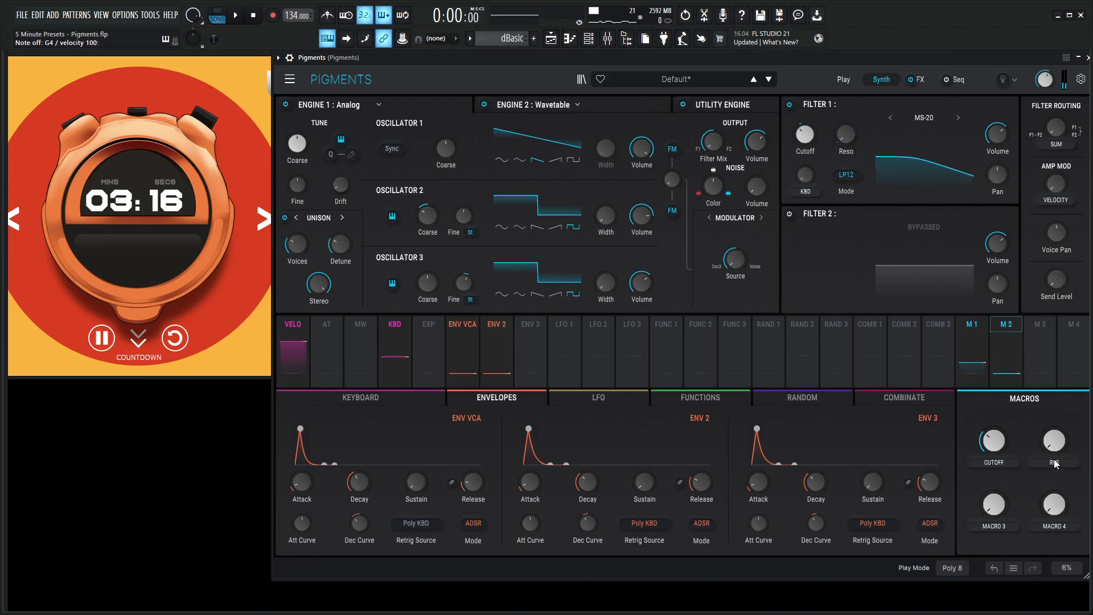
Step: Turn the res macro fully up and play the project to audition the sound
drag(1056, 433, 1055, 365)
key(space)
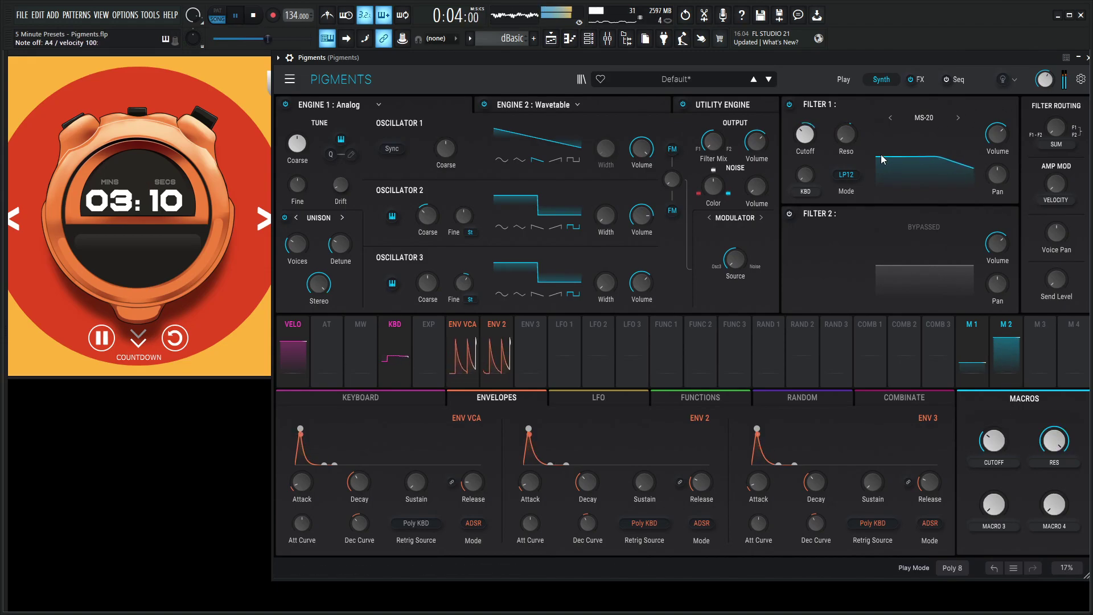
key(space)
Step: Enable Noise 1 in the Utility Engine and load the Wood sample from the Transients category
click(730, 107)
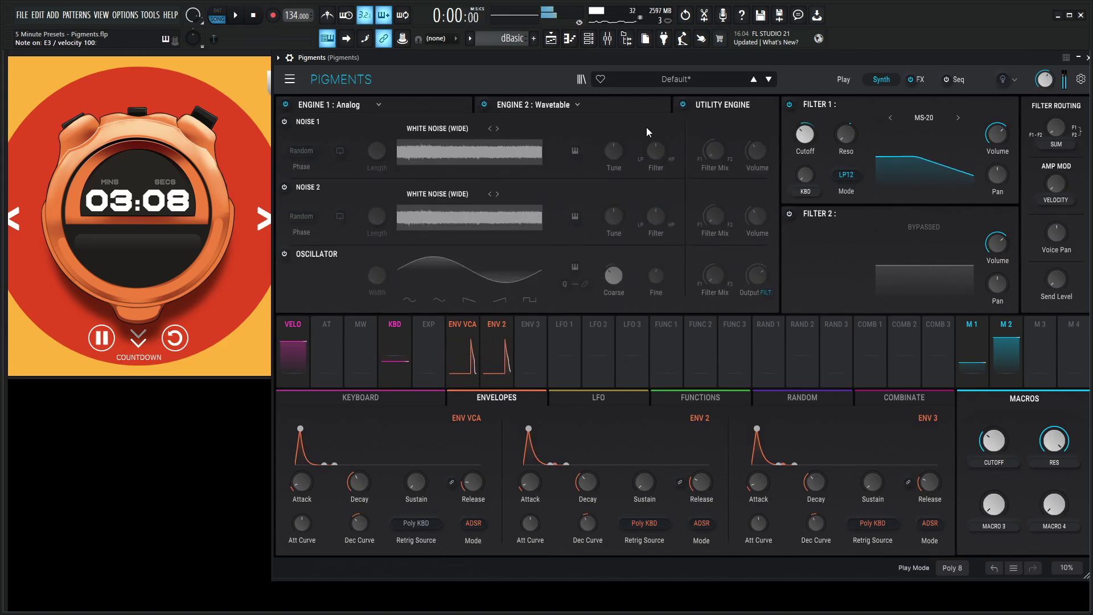
click(282, 122)
click(468, 145)
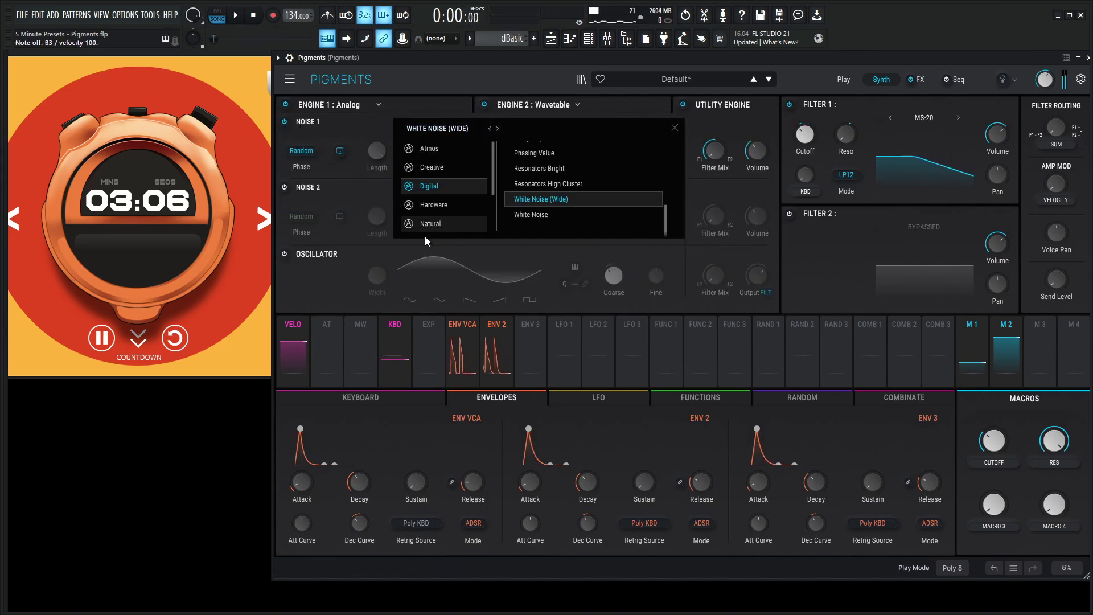
scroll(433, 222, down, 1)
click(439, 206)
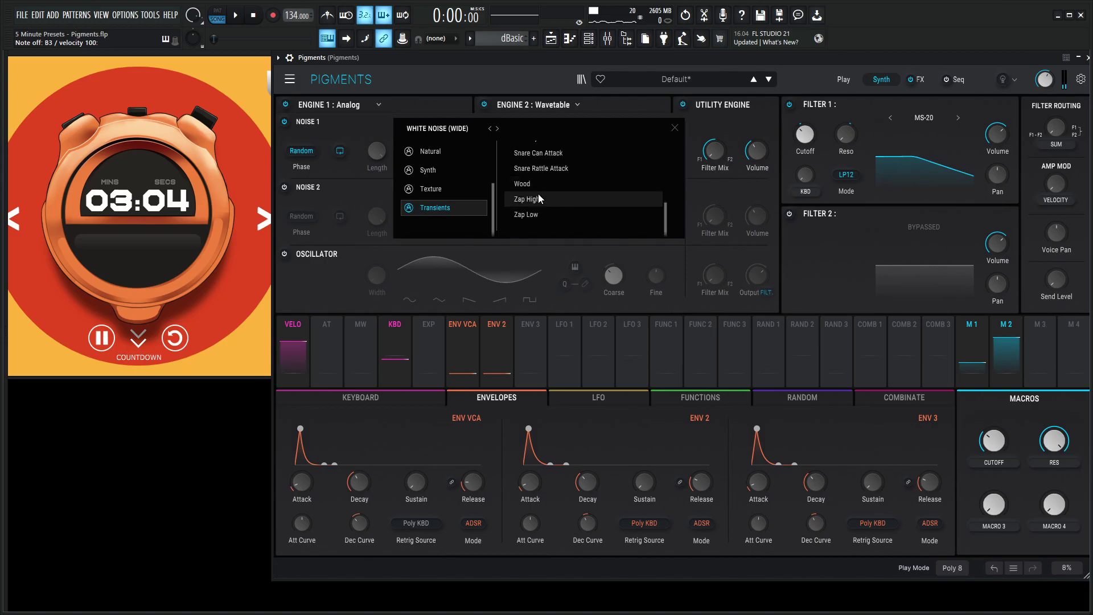
click(538, 168)
click(439, 128)
click(542, 223)
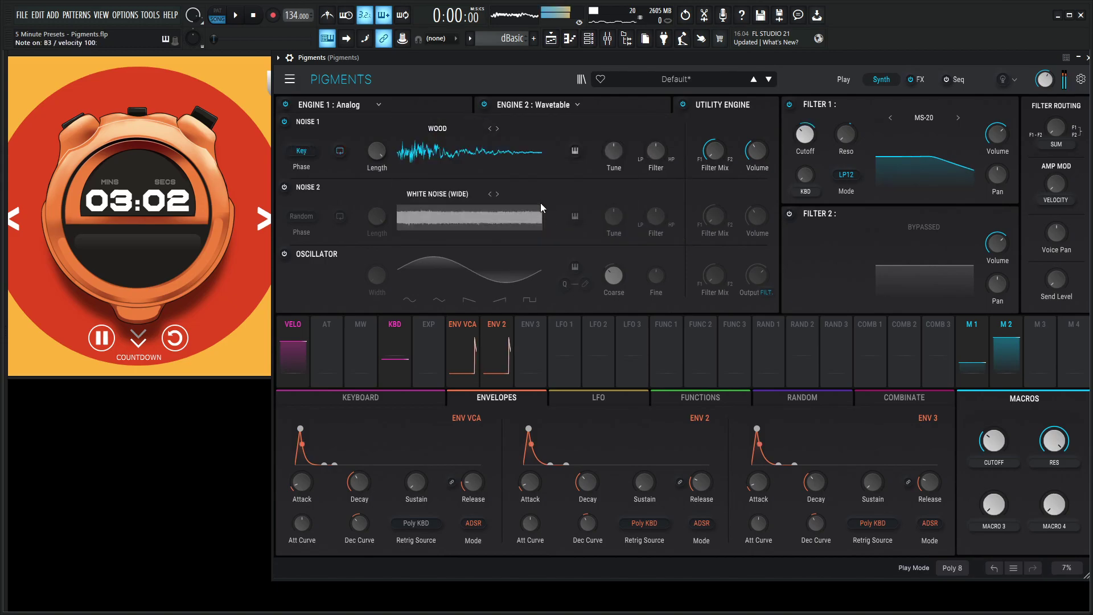
Step: Route Noise 1 to an enabled Filter 2 with a filter mix of 1.00, and modulate the noise volume with Envelope 3
drag(715, 151, 715, 93)
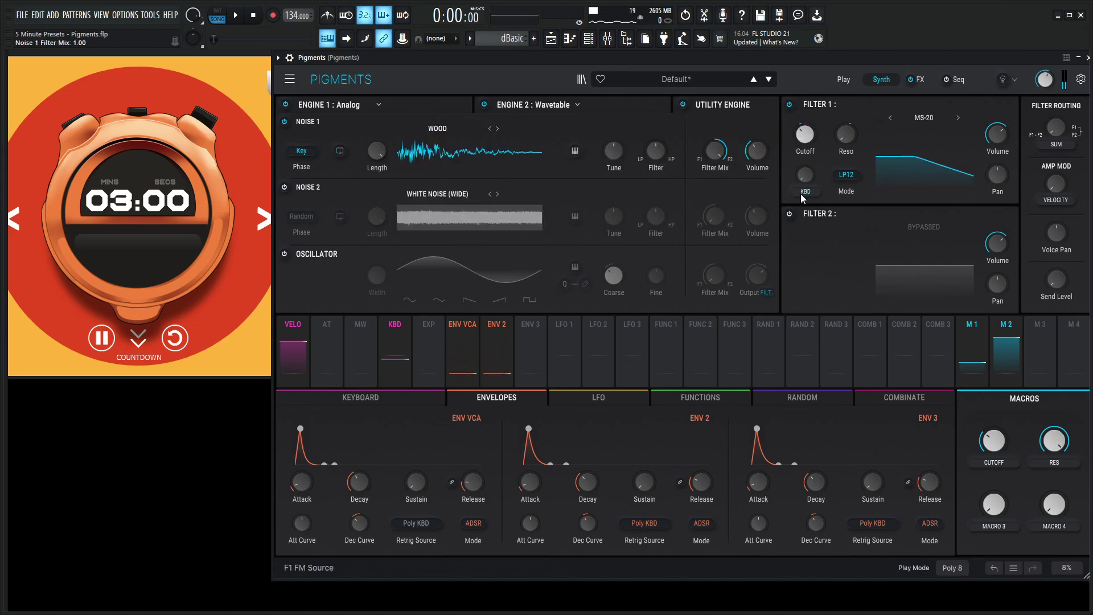
click(789, 213)
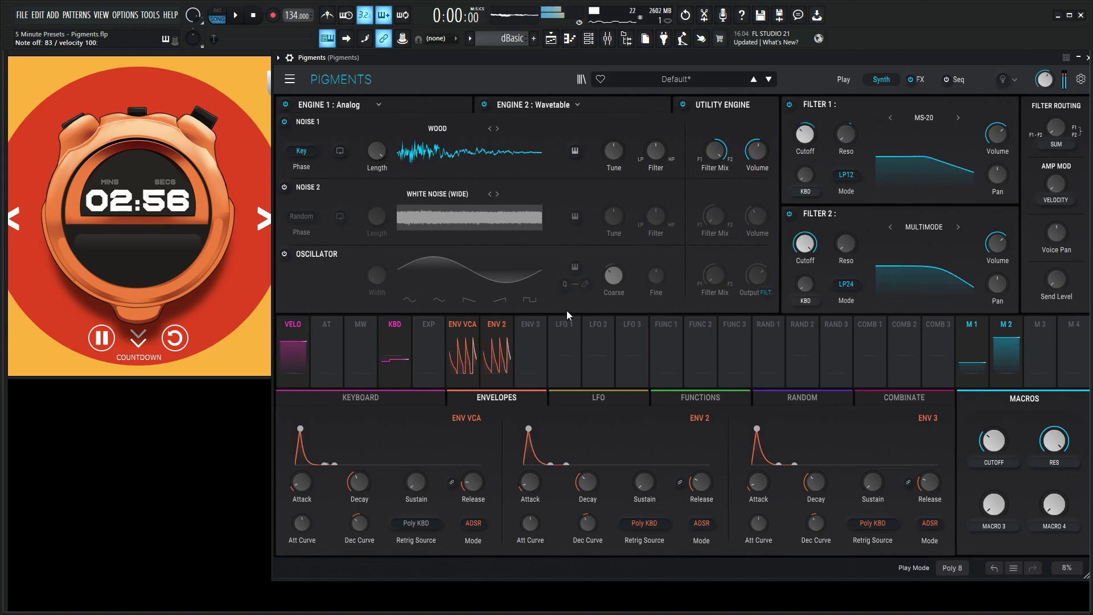
drag(548, 361, 758, 151)
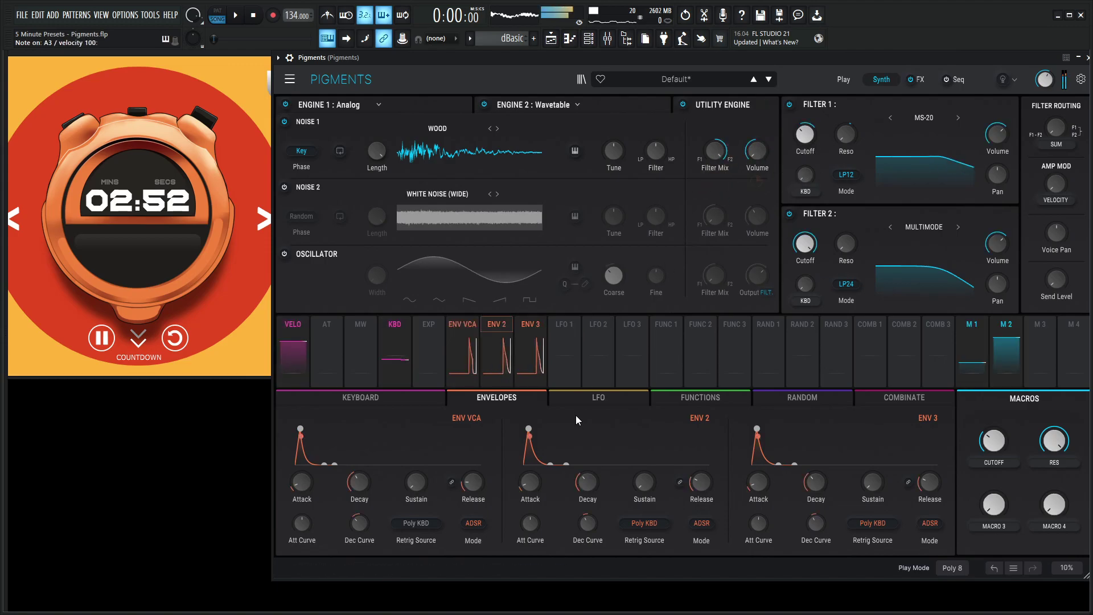
Step: Shorten Envelope 3's decay and adjust its modulation amount on the Noise 1 volume while auditioning the sound
drag(812, 483, 812, 506)
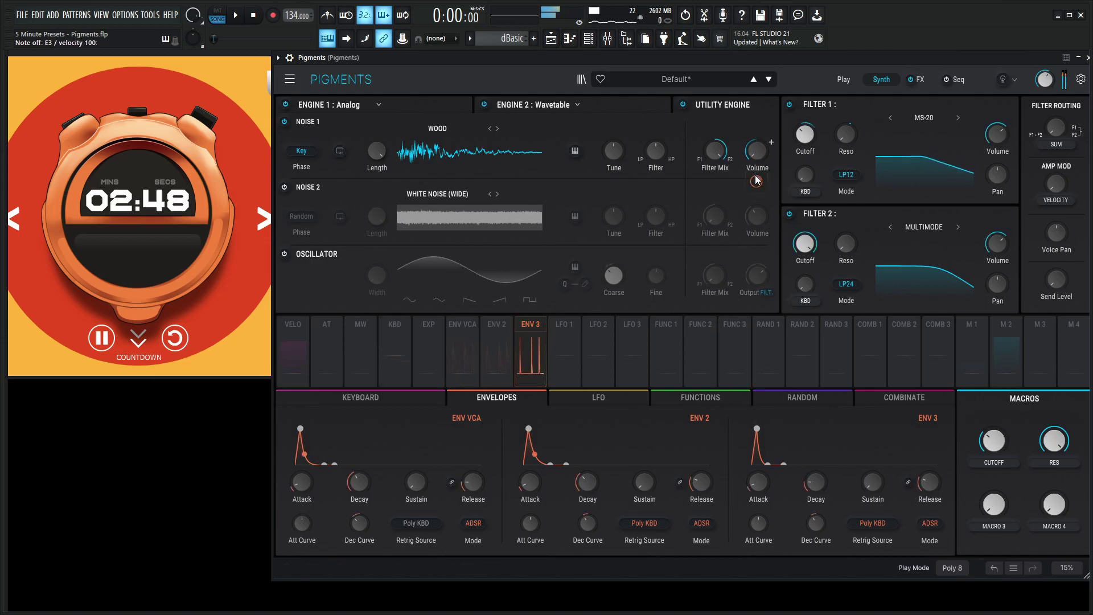
drag(757, 181, 757, 181)
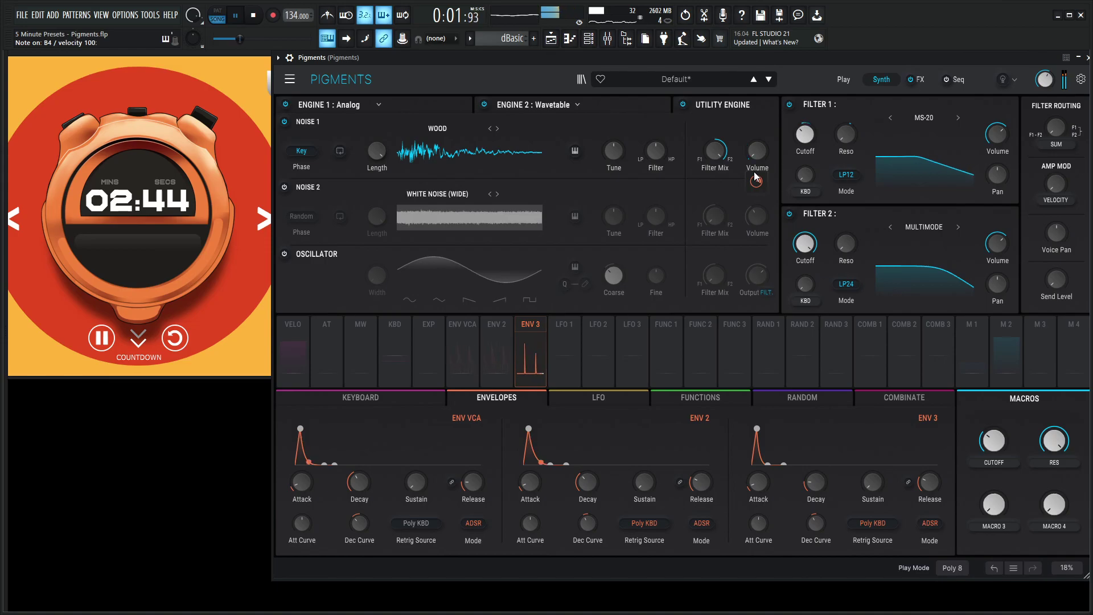
key(space)
Step: Replace the FX A1 delay with Param EQ and shape Peak 1 into a slight cut in the lower frequencies
click(916, 79)
click(496, 109)
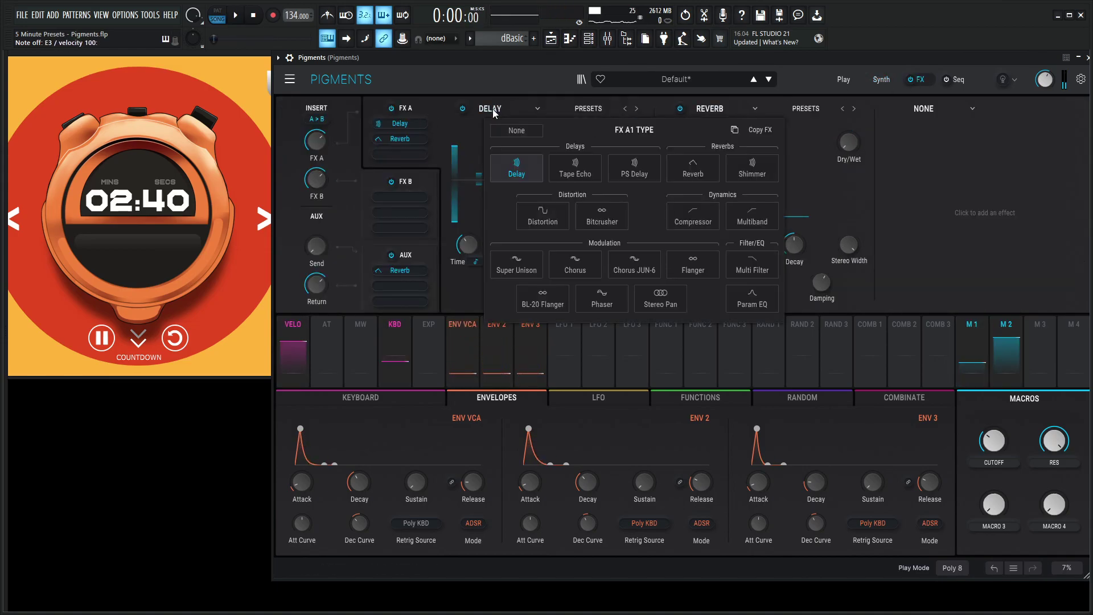
click(757, 296)
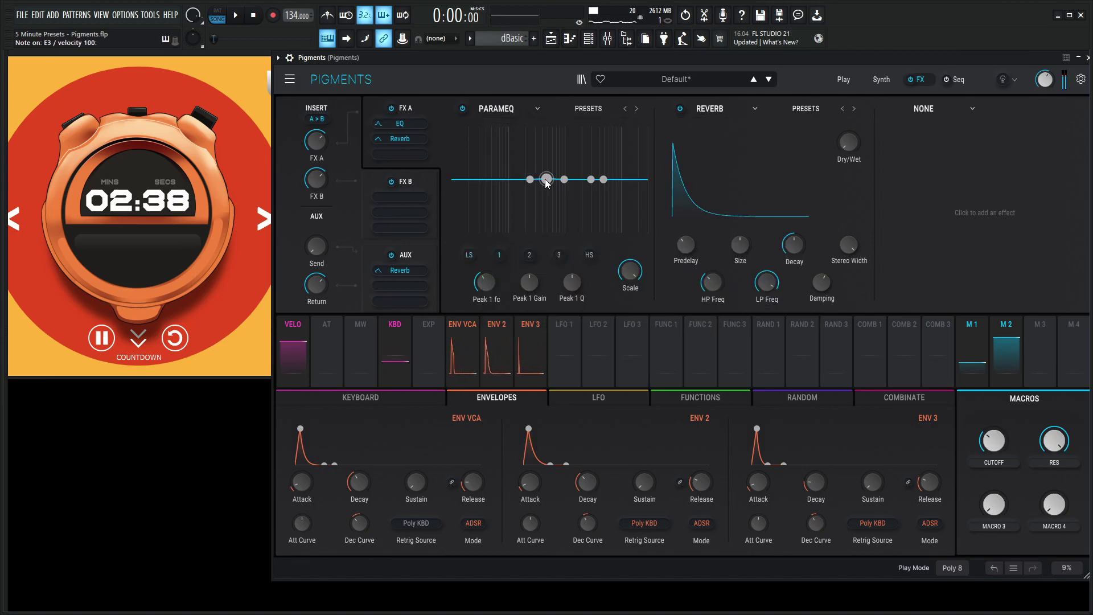
drag(546, 181, 517, 132)
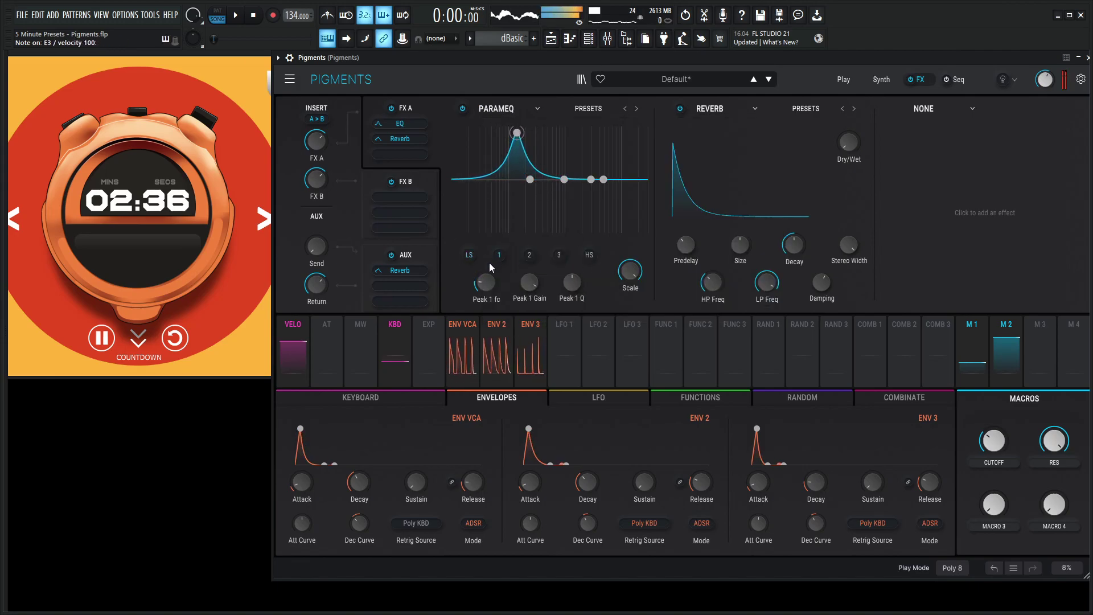
drag(527, 282, 527, 329)
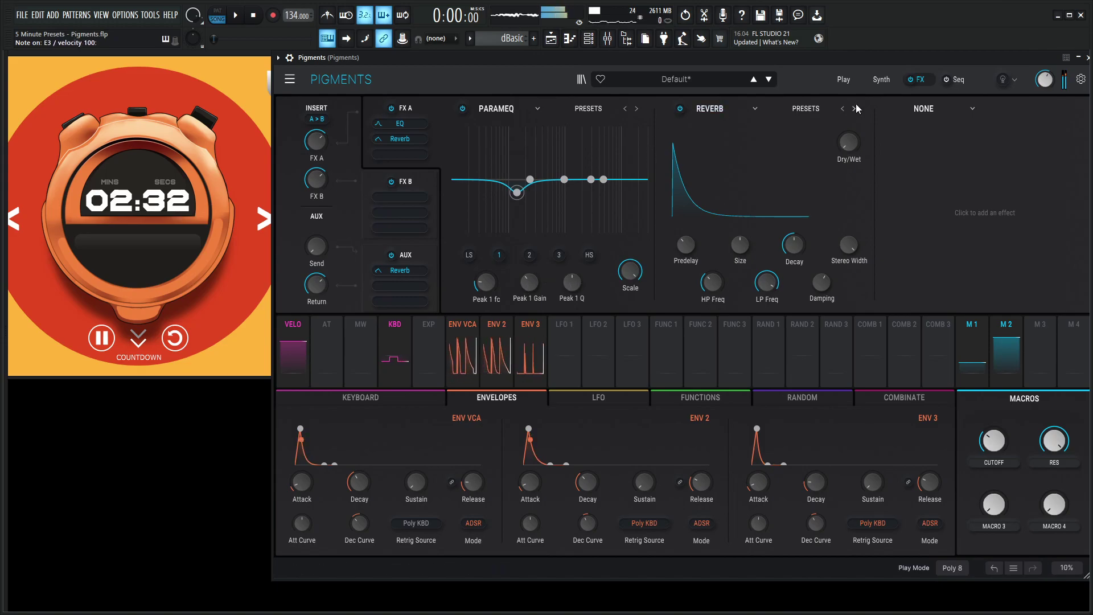
Step: Replace the FX A2 reverb with the Multiband compressor, adjust its amount and band thresholds, and audition the sound
click(755, 109)
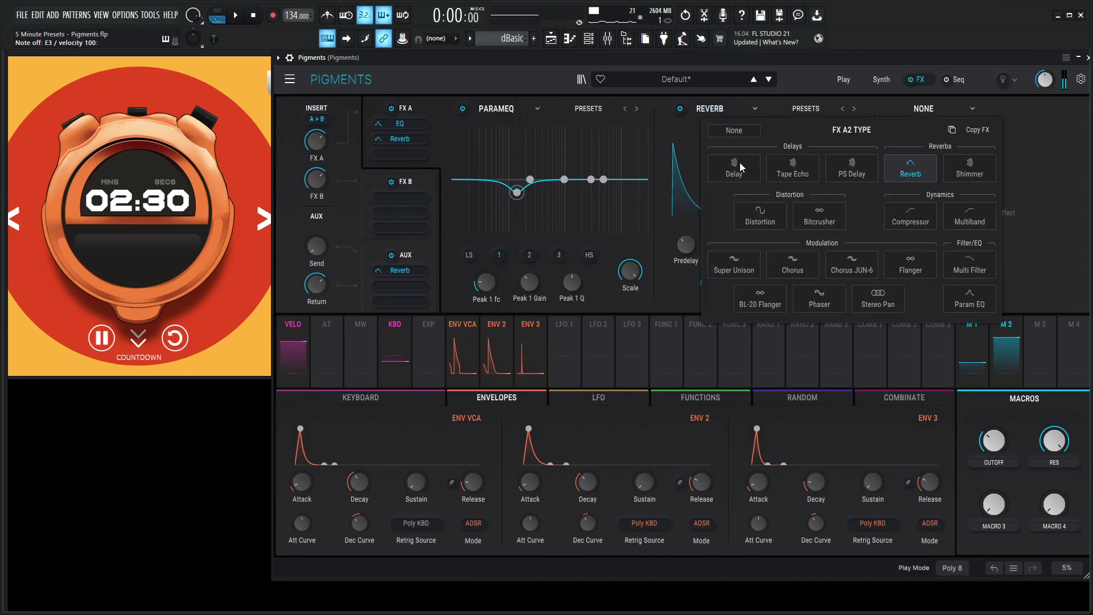
click(972, 222)
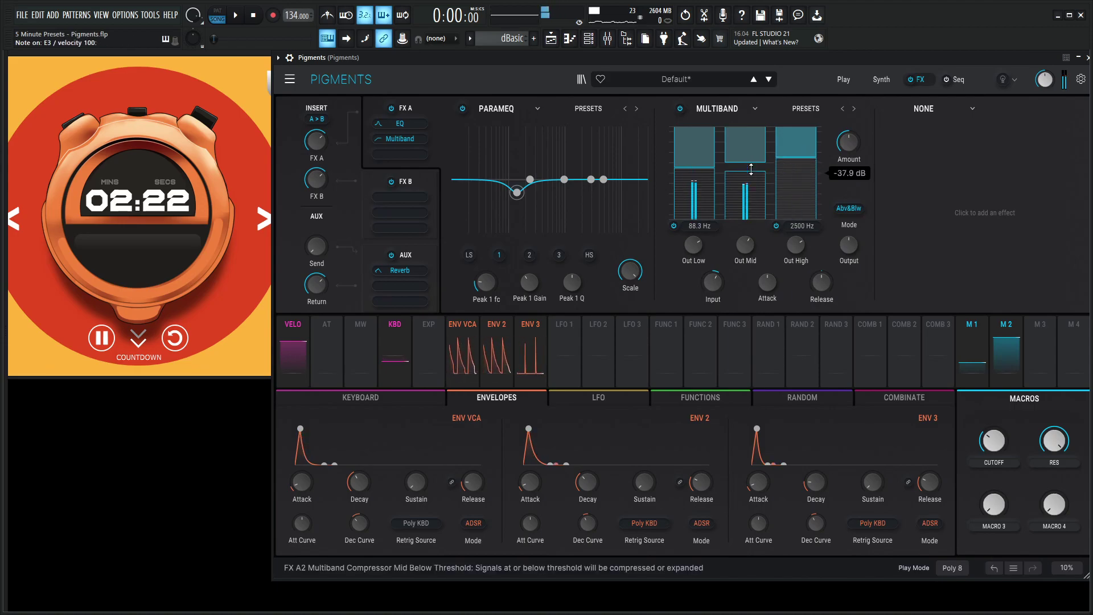
key(space)
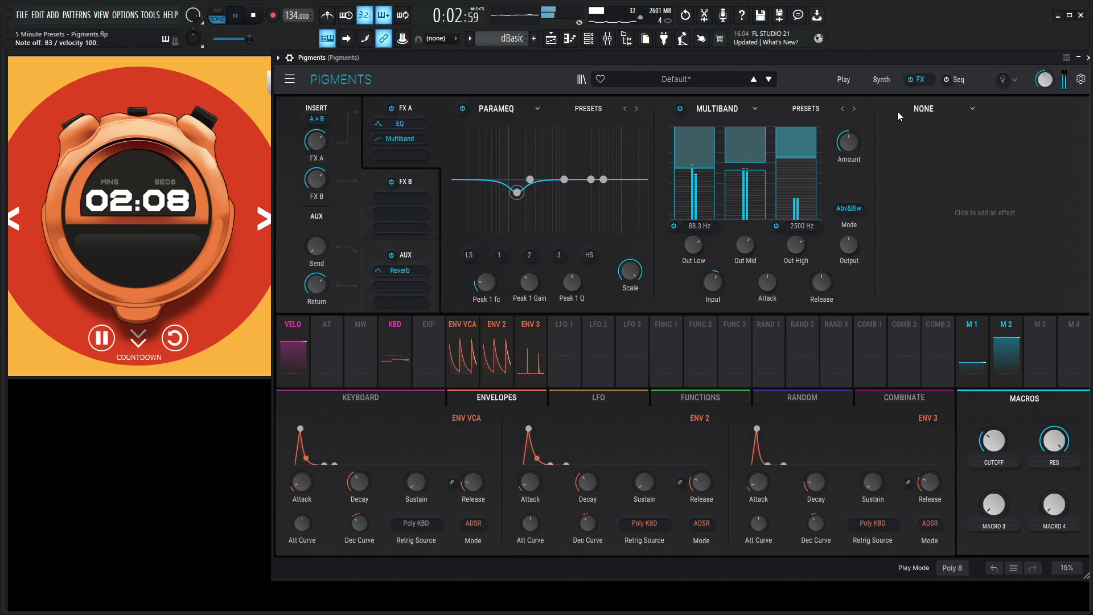
key(space)
Step: Load Chorus JUN-6 in the empty FX A3 slot and lower its Dry/Wet mix
click(928, 110)
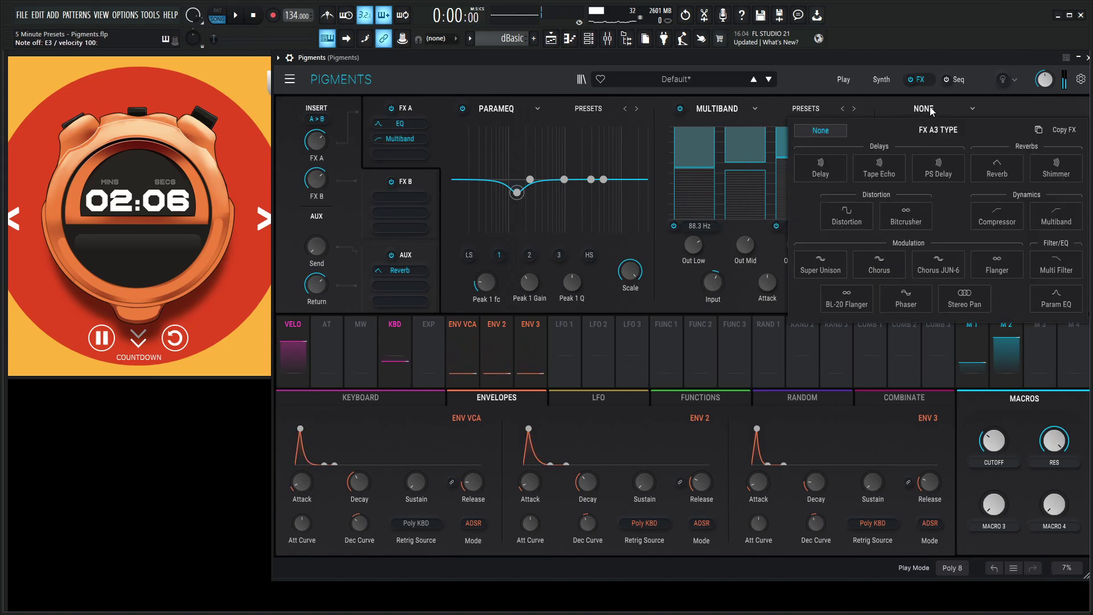
click(952, 265)
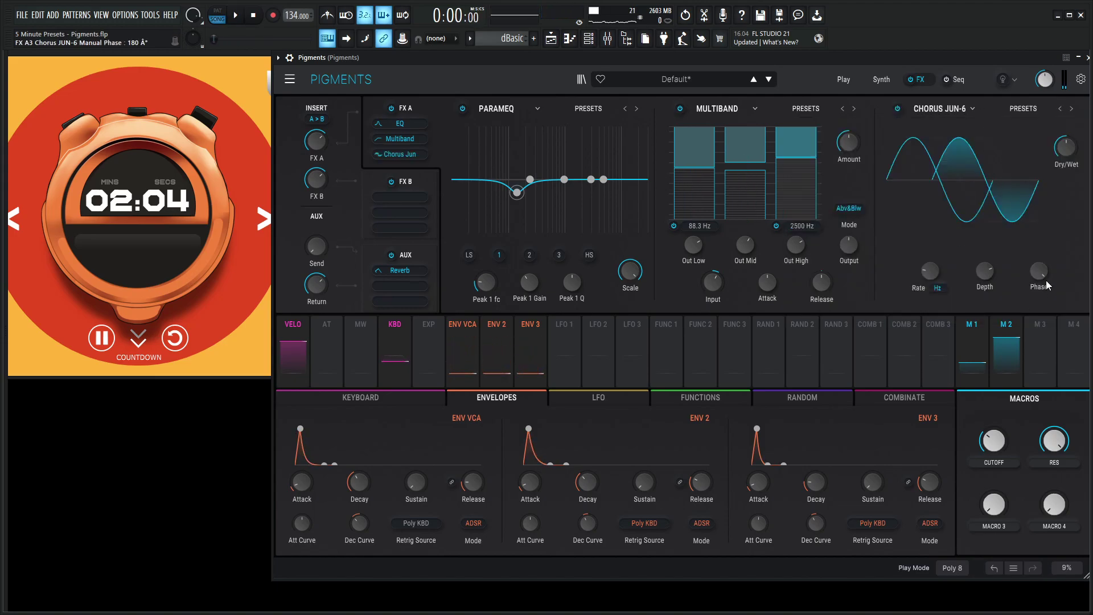
drag(1065, 140, 1065, 159)
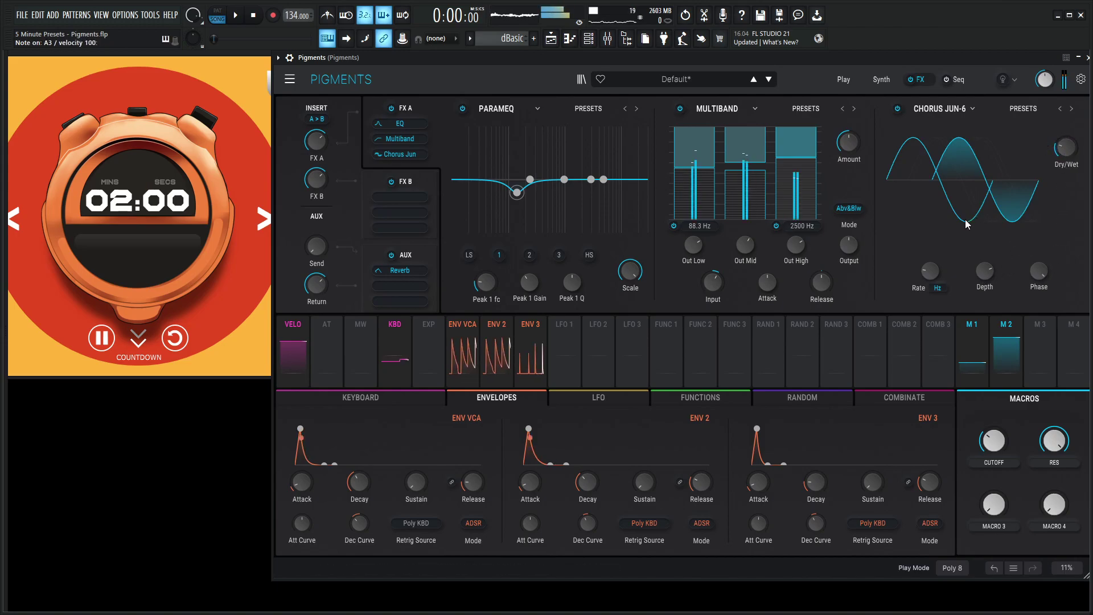
Step: Load Chorus JUN-6 in FX B1, reduce its Dry/Wet mix and phase, and play the project to audition it
click(418, 173)
click(495, 116)
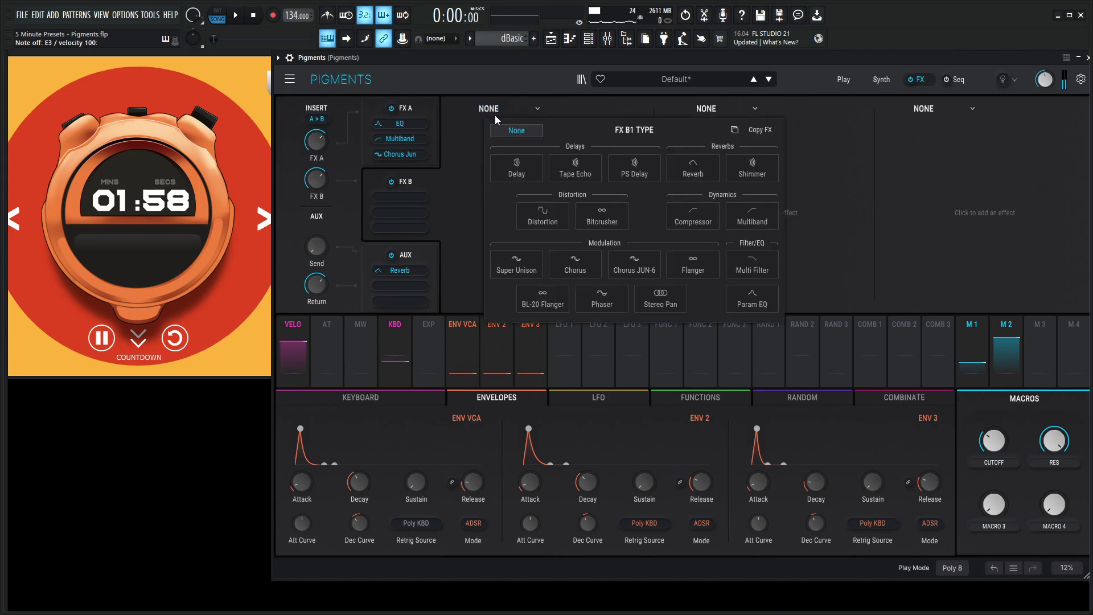
click(655, 258)
drag(631, 147, 631, 150)
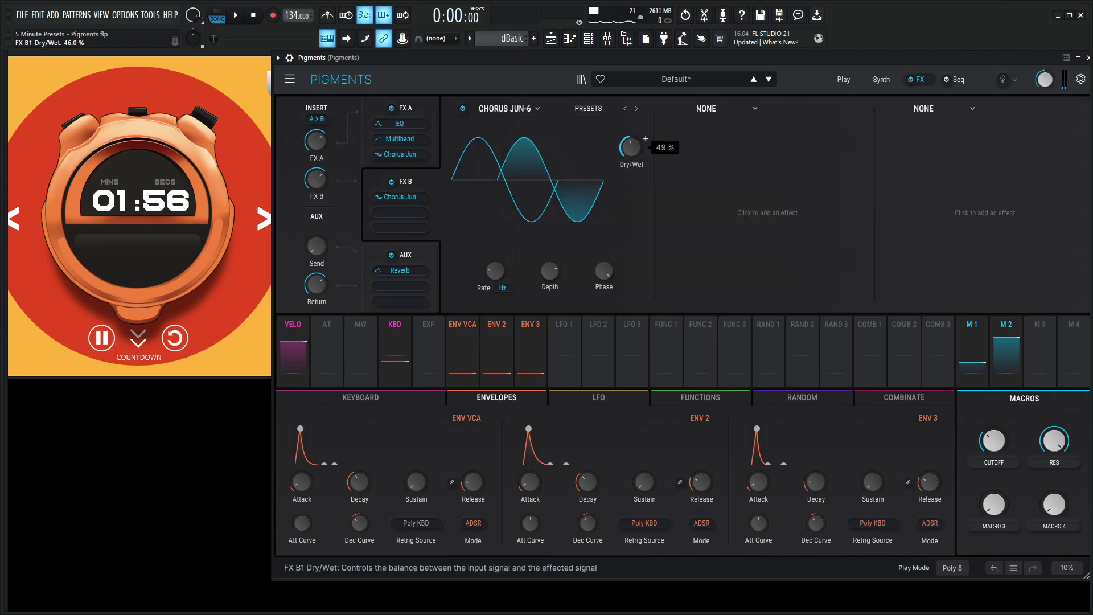
drag(605, 271, 605, 296)
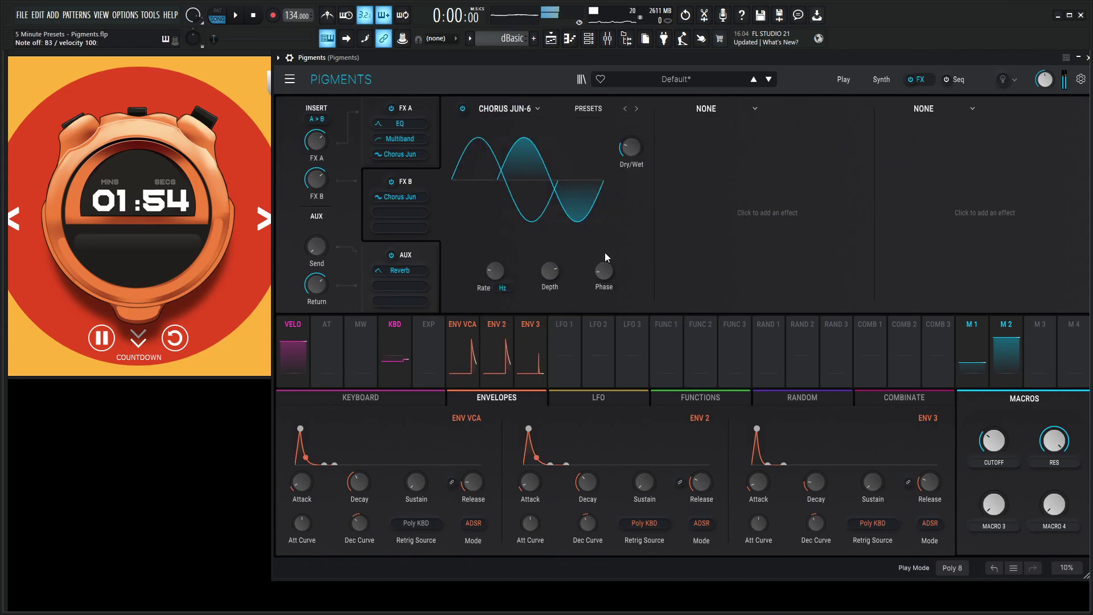
key(space)
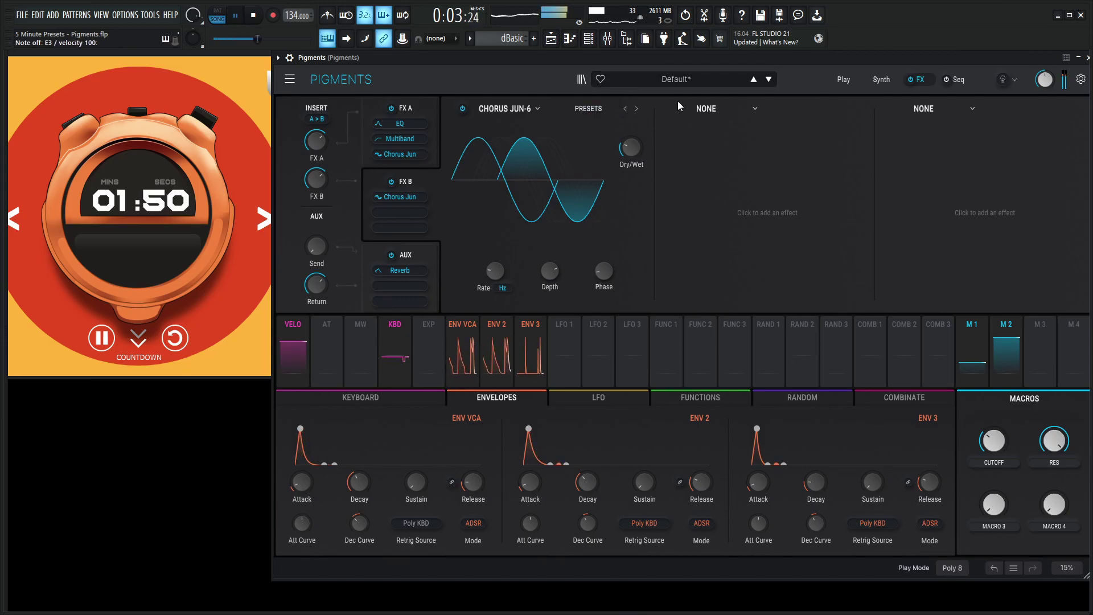
key(space)
Step: Load Delay in FX B2, shorten its synced time, and raise its high-pass frequency to about 164 Hz during playback
click(718, 109)
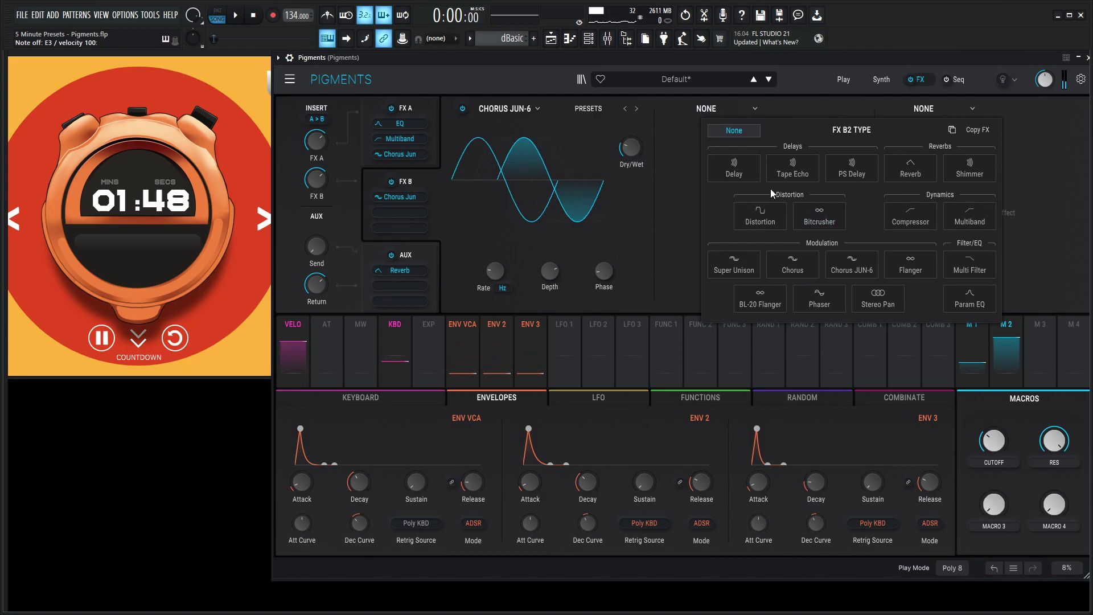
click(718, 163)
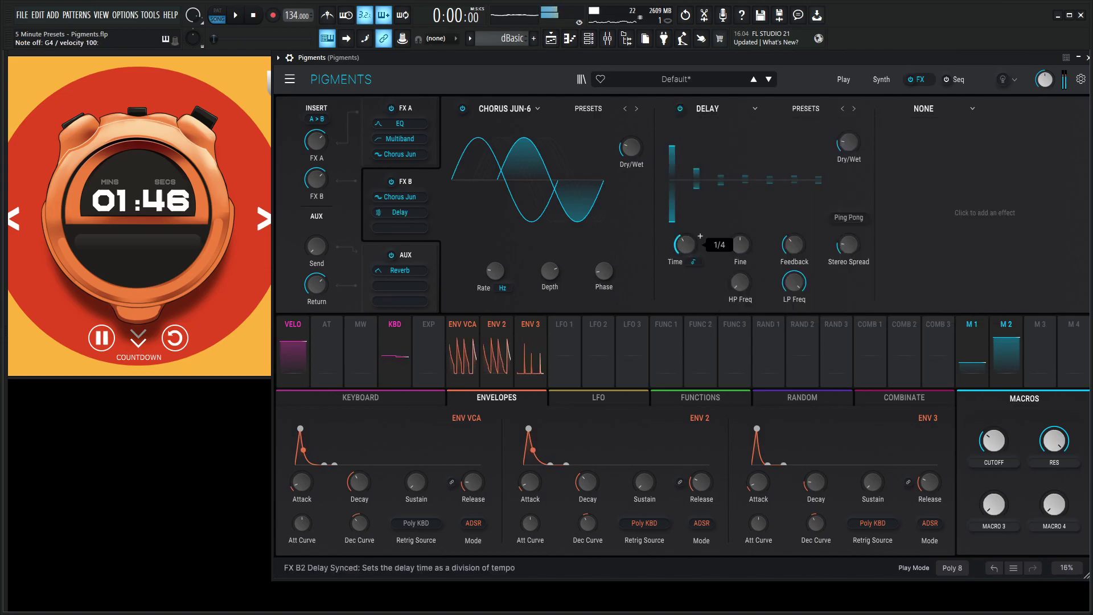
mouse_move(808, 274)
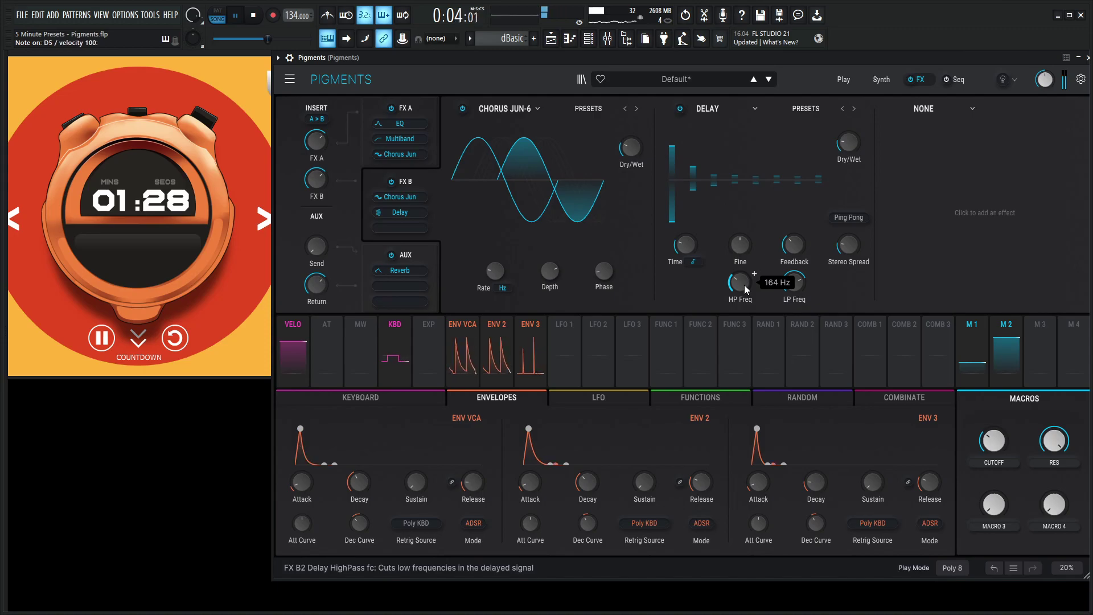
key(space)
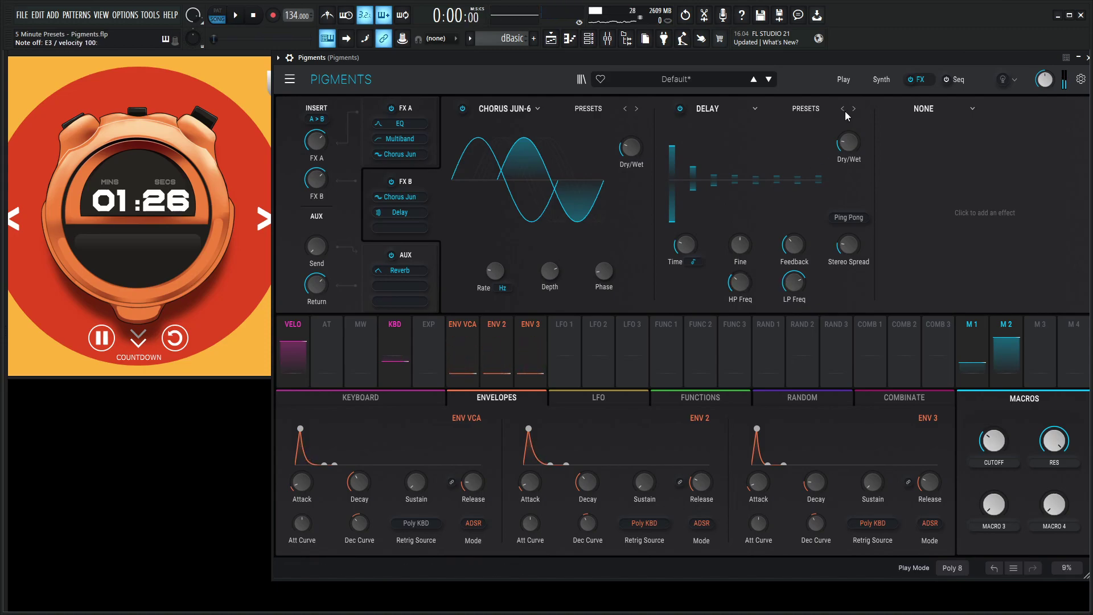
Step: Load Reverb in FX B3, set its decay to about 0.286, and lower its size and Dry/Wet mix
click(929, 110)
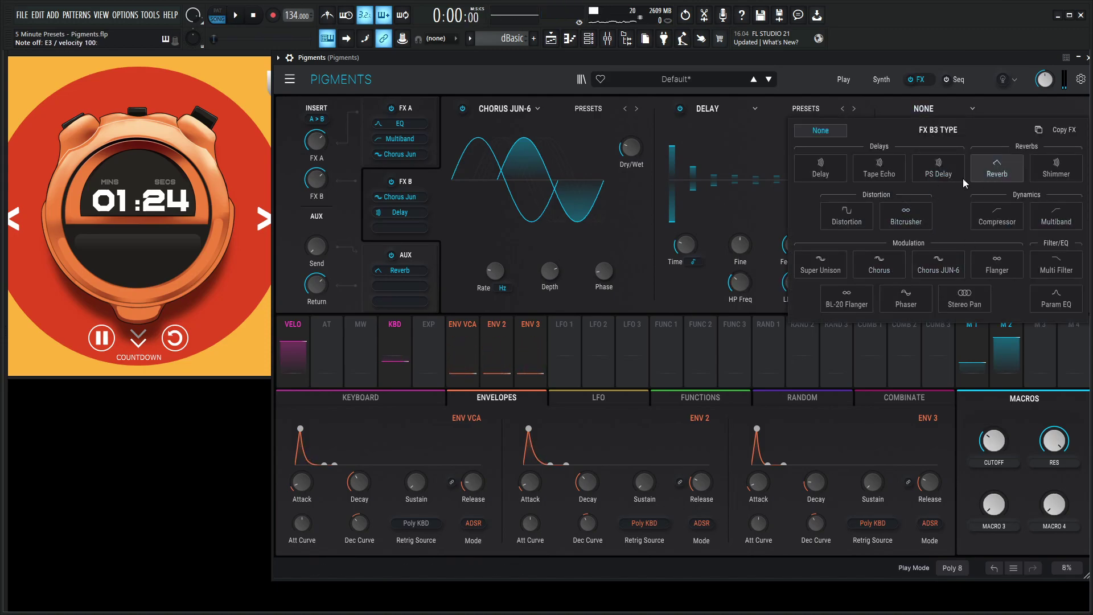
click(997, 168)
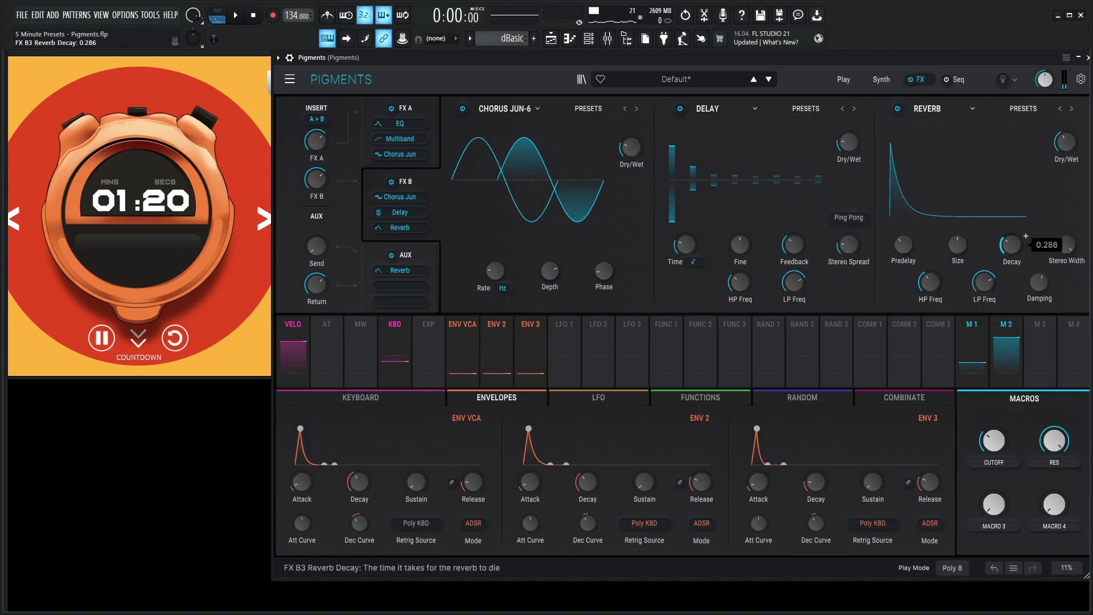
drag(958, 245, 957, 259)
drag(1069, 139, 1068, 153)
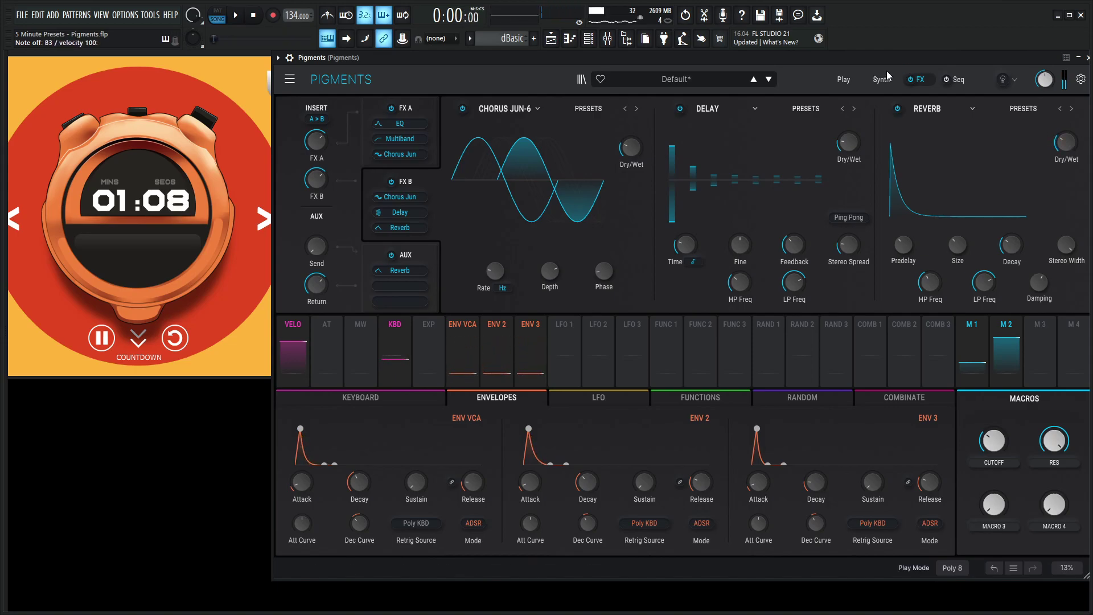
Step: Set the keyboard glide time to 40 ms in the play settings while auditioning the sound
click(422, 394)
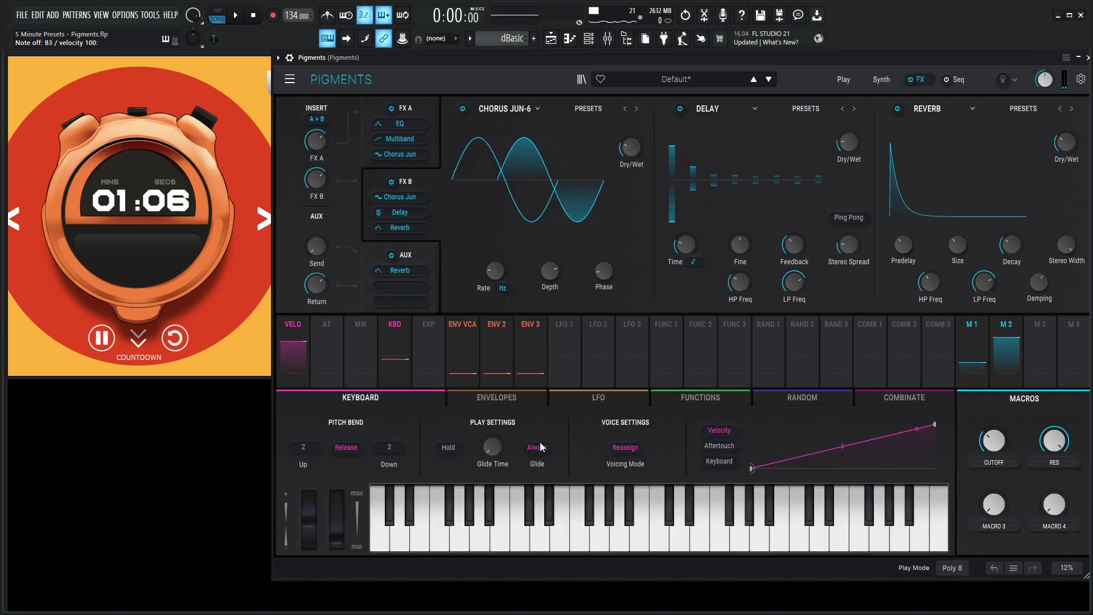
drag(494, 449, 494, 425)
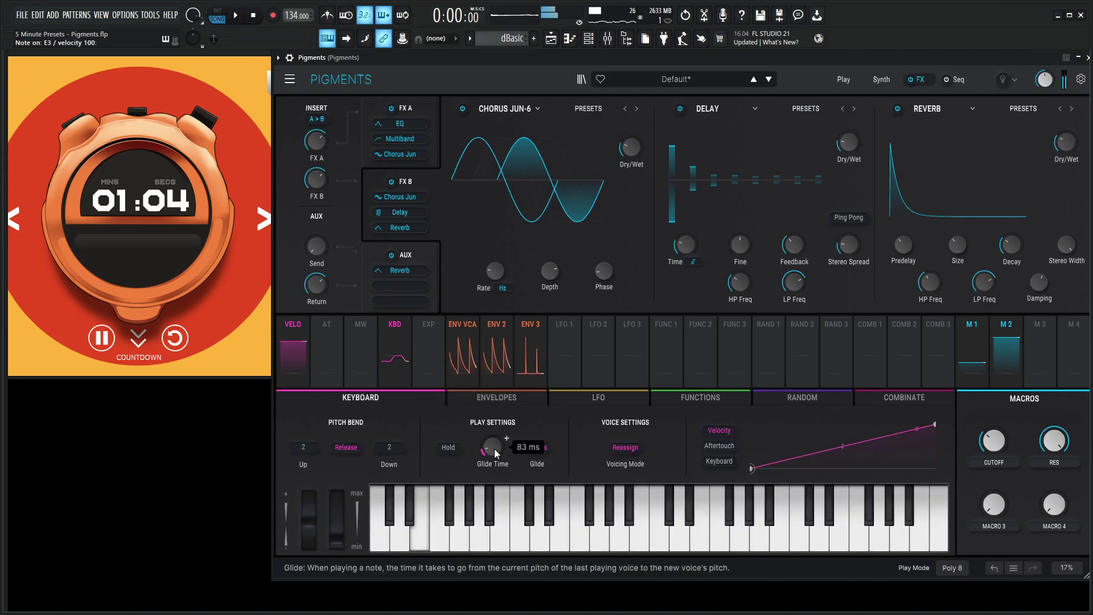
scroll(494, 449, down, 2)
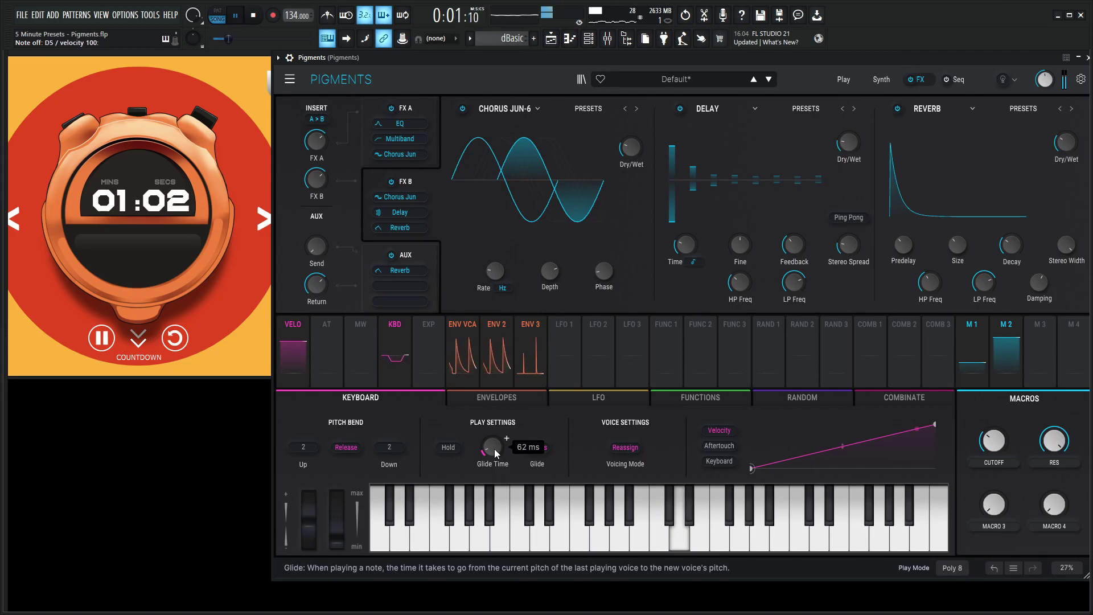
key(space)
scroll(495, 449, down, 2)
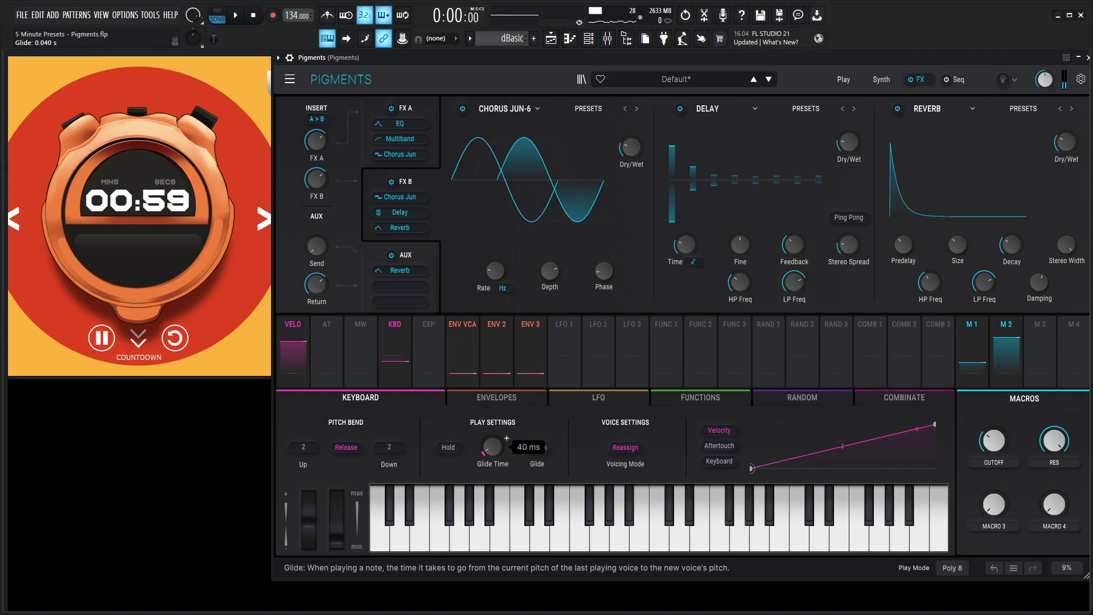
Step: Play the project and sweep the cutoff macro, leaving it at about 0.10
key(space)
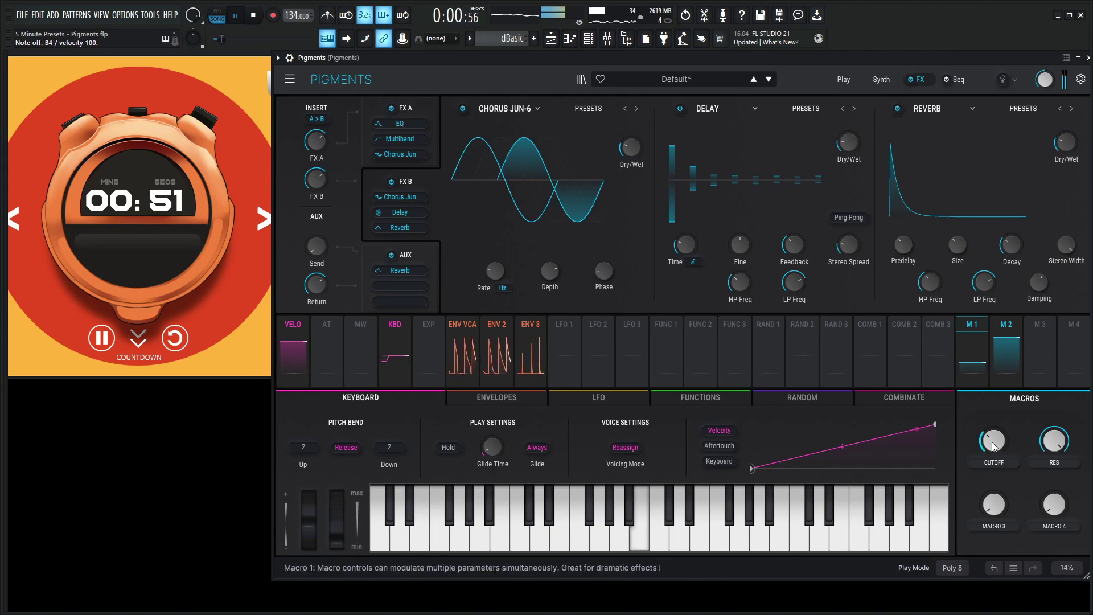
mouse_move(994, 441)
mouse_down()
mouse_move(994, 421)
mouse_move(994, 445)
mouse_up()
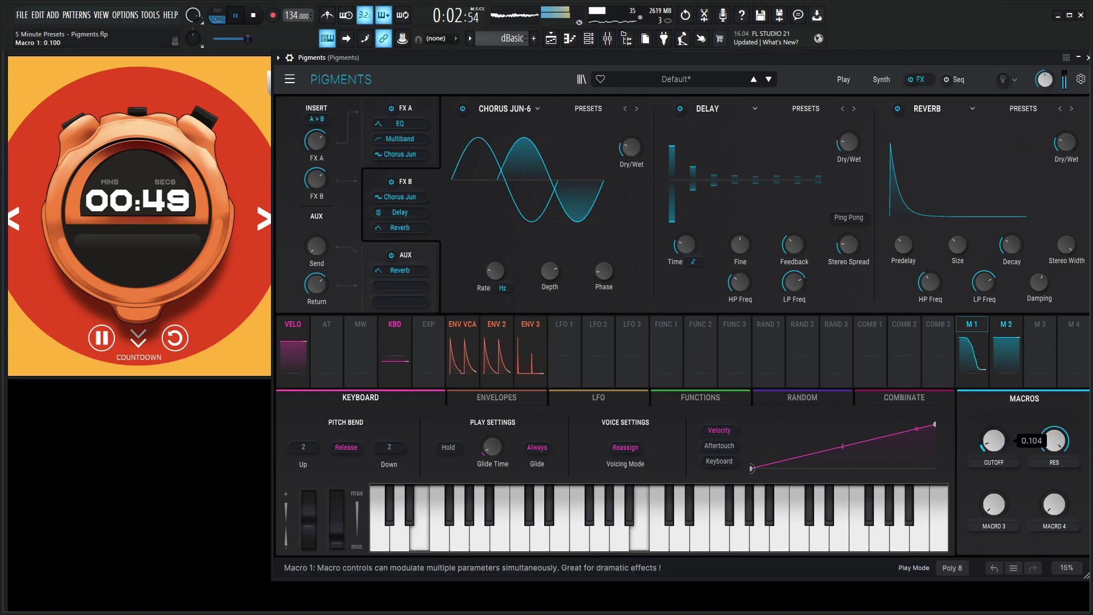
key(space)
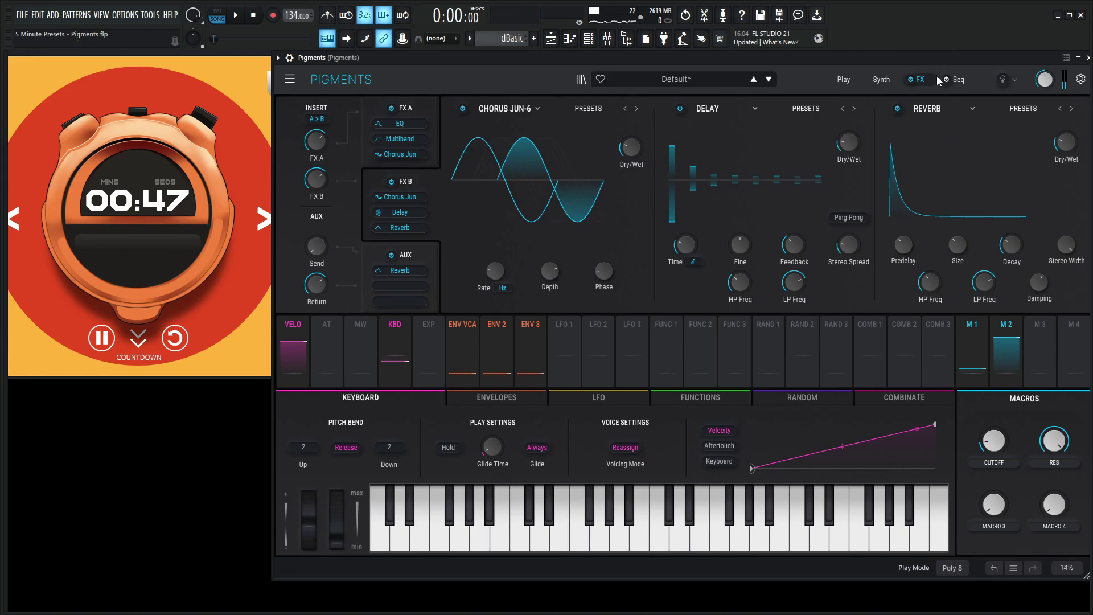
Step: Assign Macro 4 to the Dry/Wet of the FX A3 chorus, FX B1 chorus, FX B2 delay and FX B3 reverb
click(421, 104)
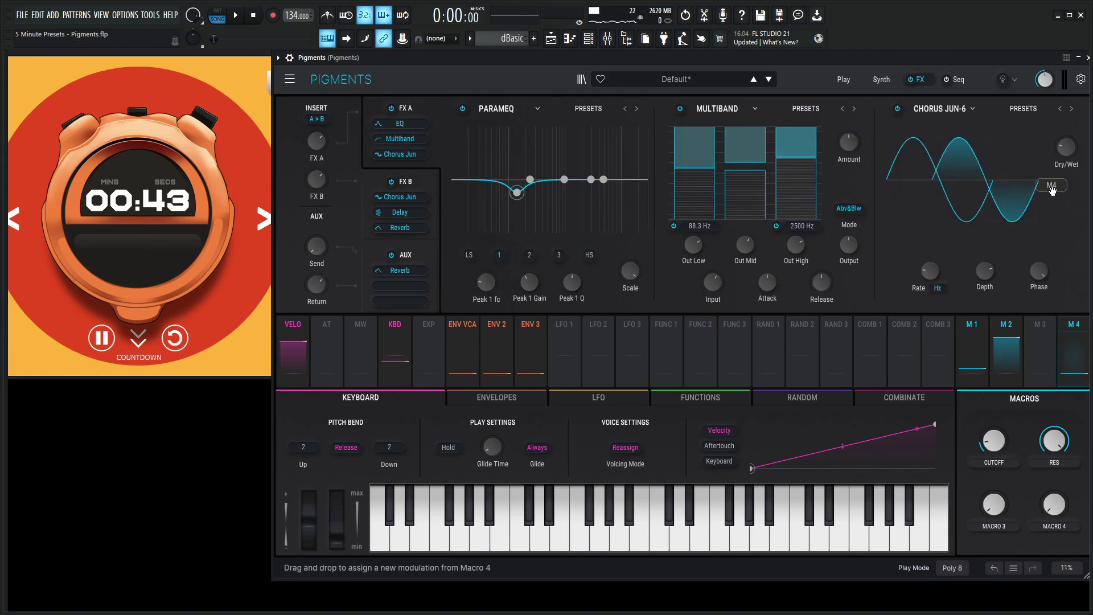
drag(1061, 156, 1062, 151)
click(415, 181)
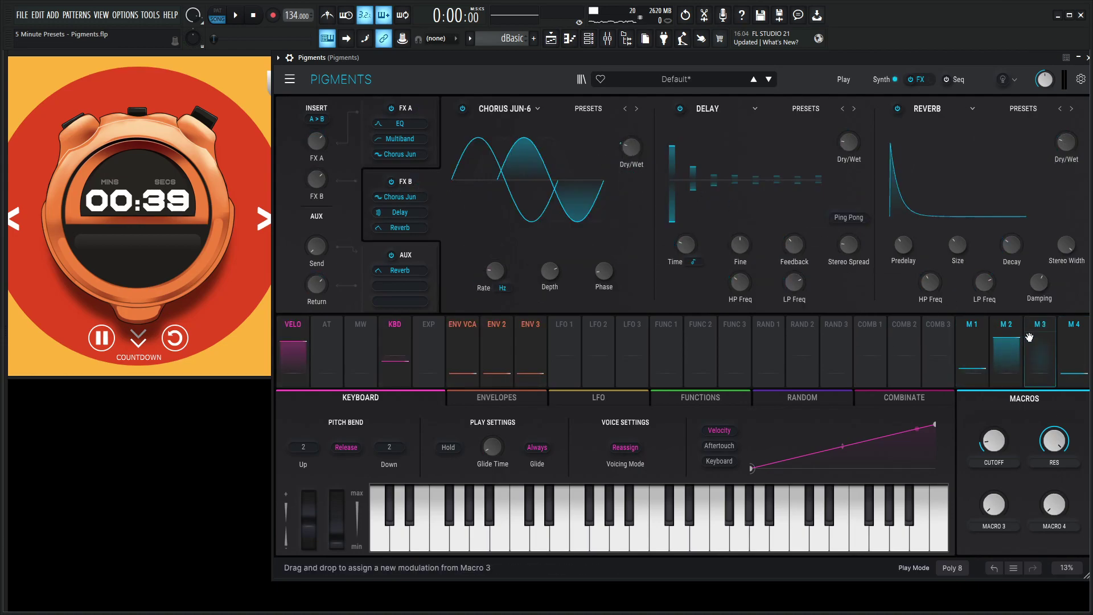
drag(853, 149, 849, 144)
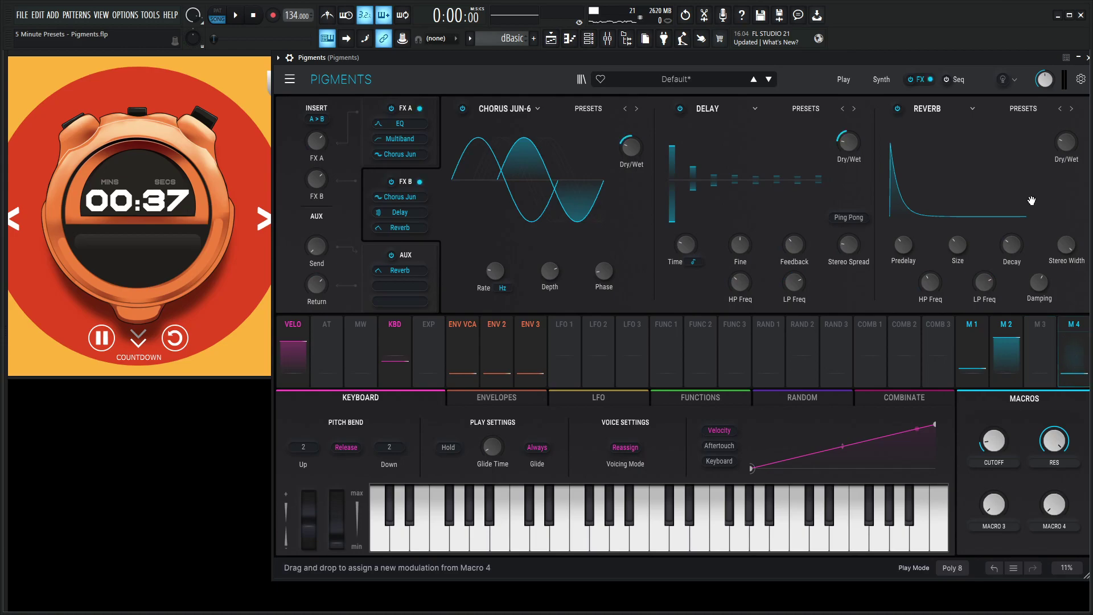
drag(1068, 144, 1067, 142)
Step: Set the FX A3 Chorus JUN-6 Dry/Wet to 0% and return to the FX B effects
click(428, 135)
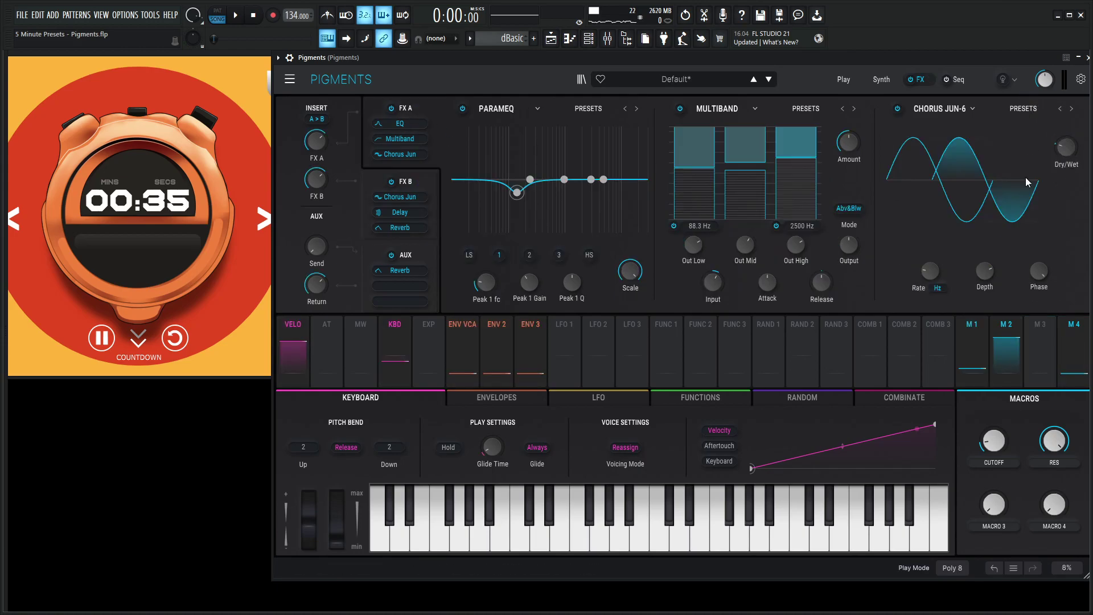
drag(1064, 150, 1066, 175)
click(422, 183)
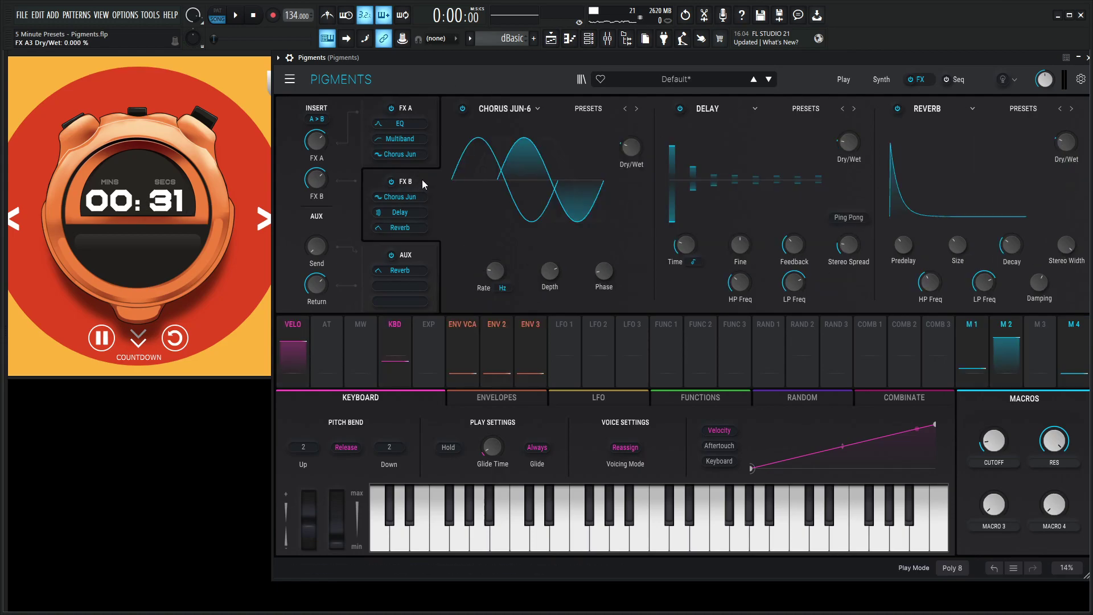
Step: Turn down the Dry/Wet of the FX B Chorus JUN-6 and raise Macro 4 to 1.00
drag(631, 147, 630, 178)
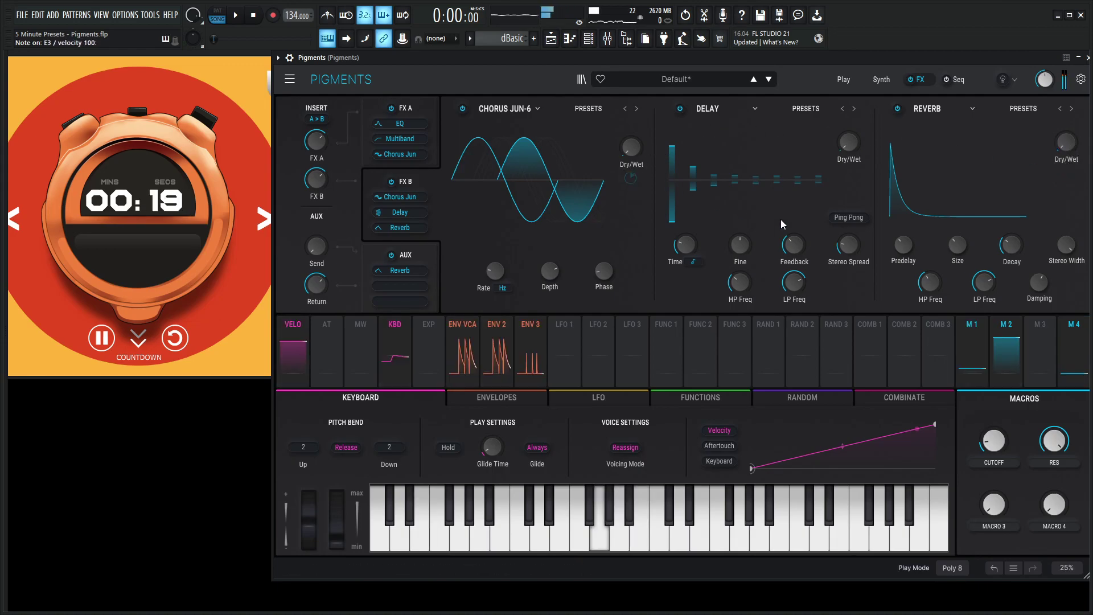
drag(1054, 505, 1054, 427)
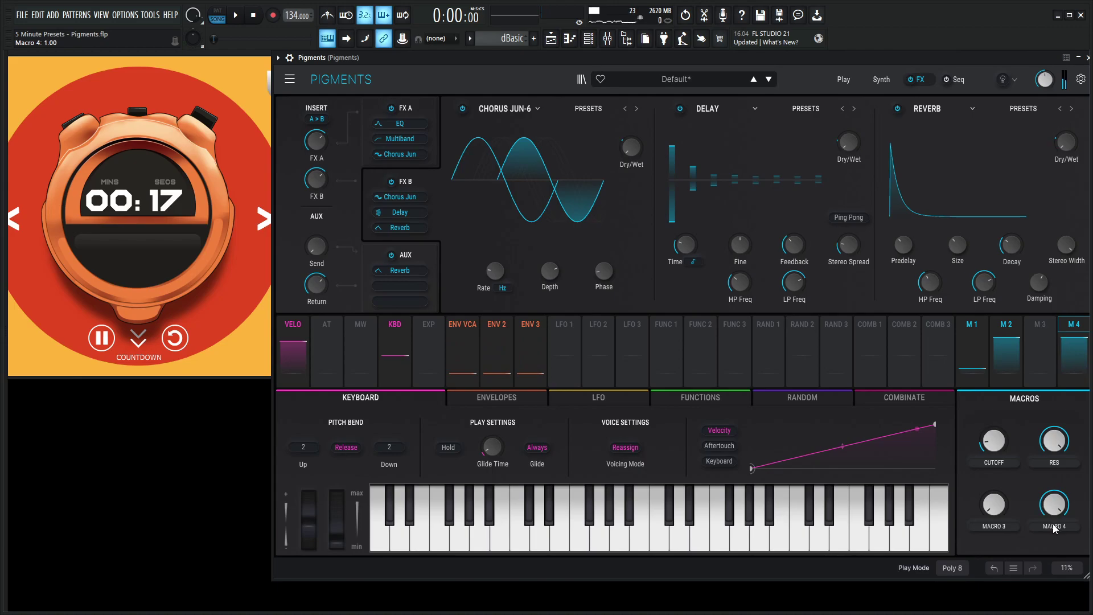
Step: Rename Macro 4 to FX
click(1053, 526)
text(FX)
key(Return)
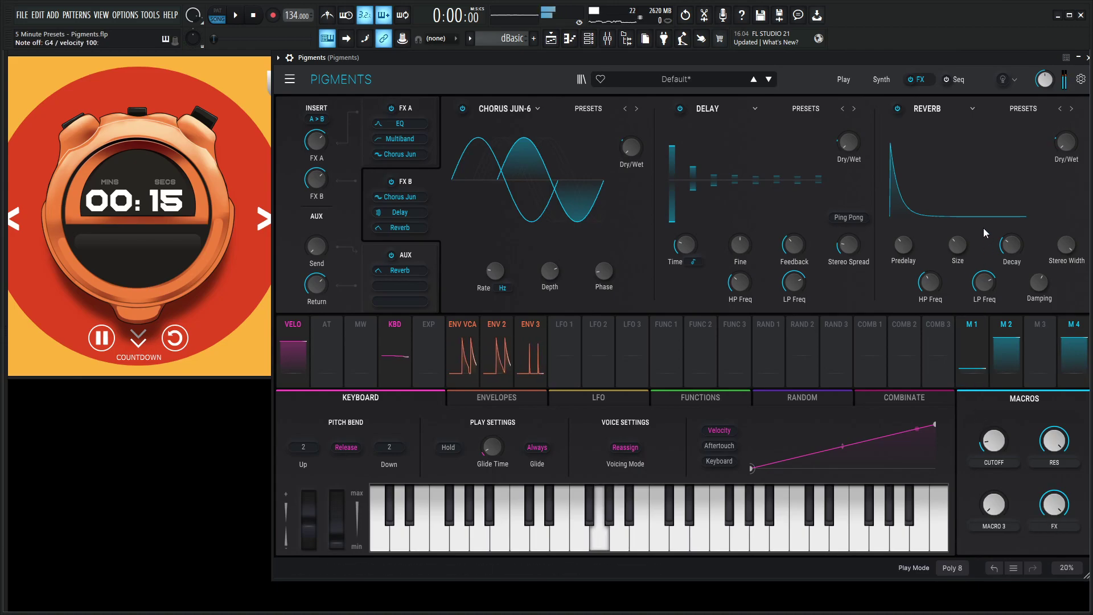
Step: Assign Macro 3 to Engine 1's frequency modulation amount for oscillators 1 and 2, and name the macro FM
click(872, 80)
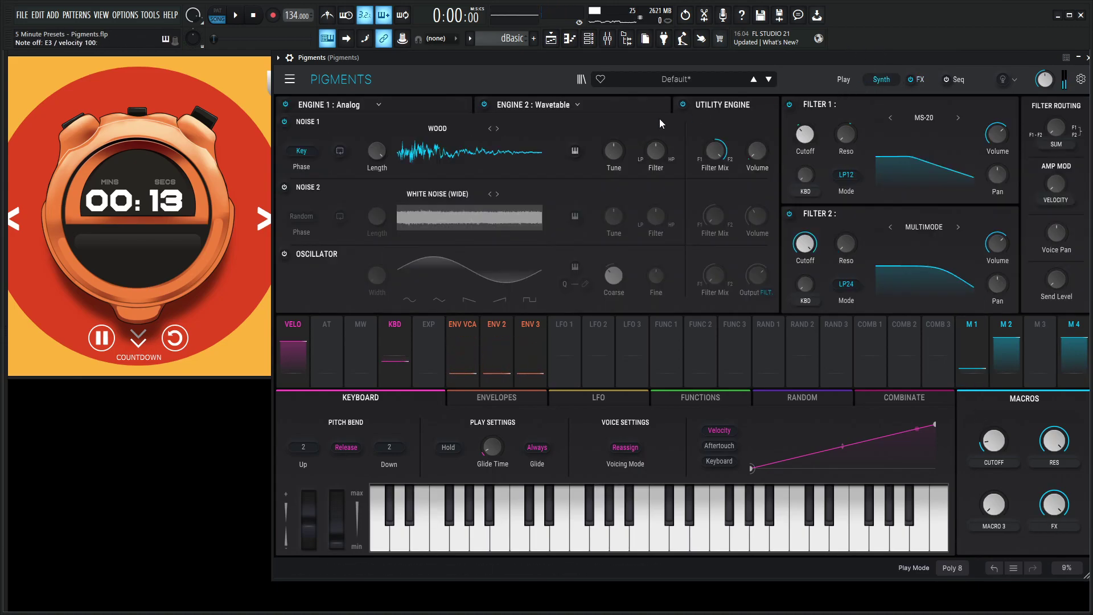
click(419, 108)
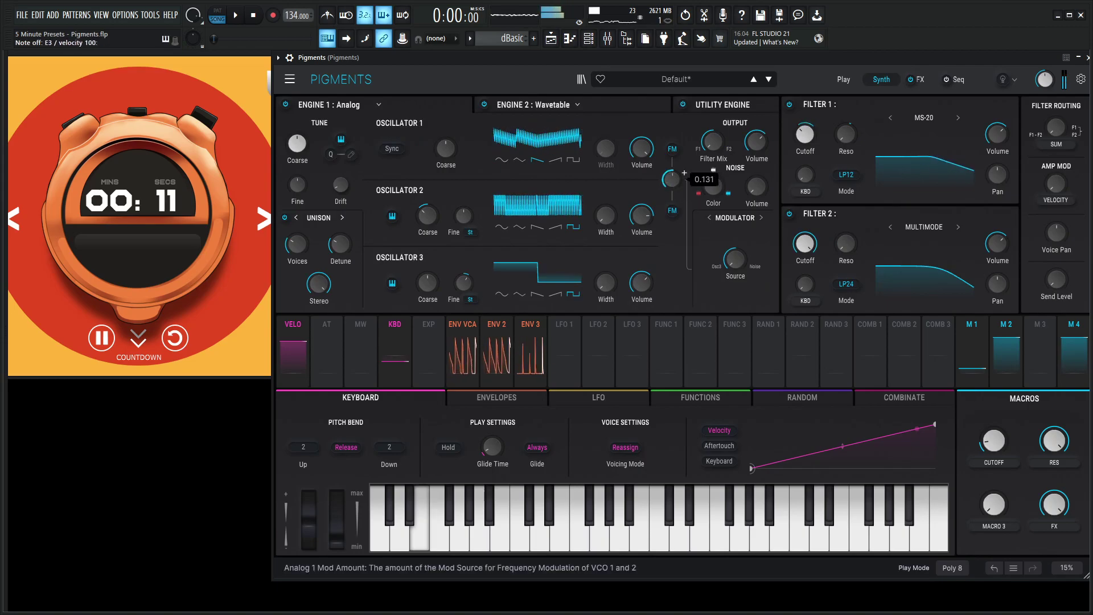
drag(713, 209, 713, 205)
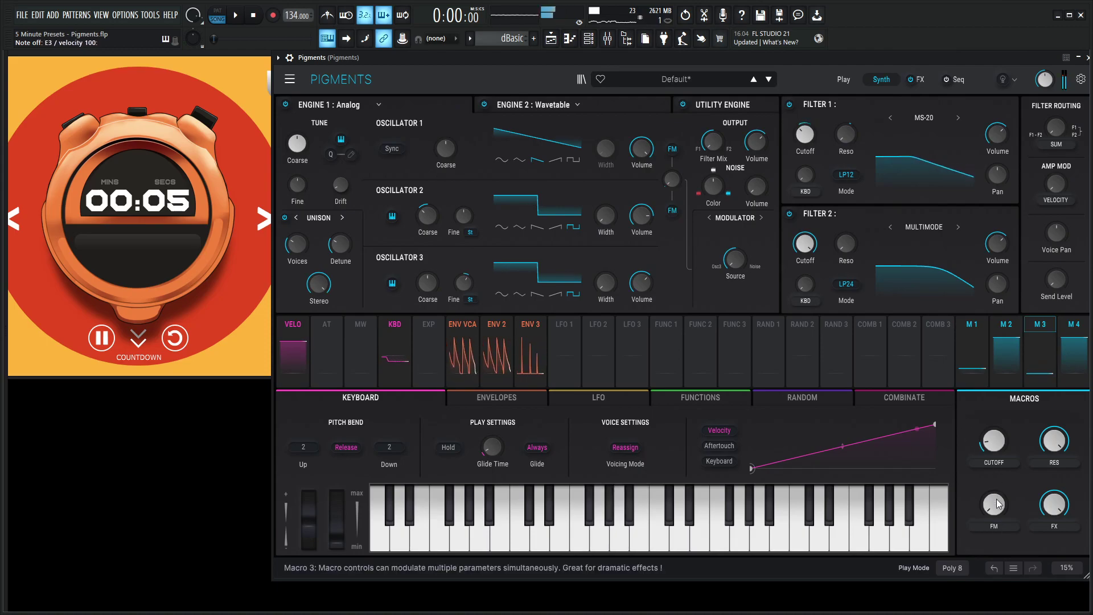
mouse_move(994, 504)
mouse_down()
mouse_move(994, 456)
mouse_move(996, 514)
mouse_up()
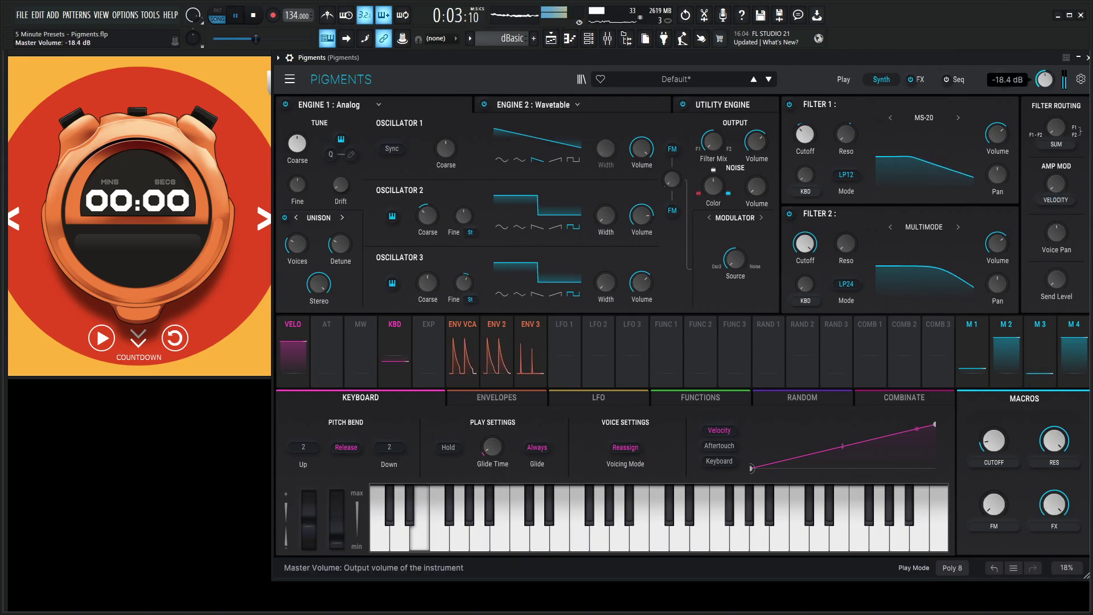
Step: Stop playback and load Fruity Parametric EQ 2 into the first effect slot of the Master mixer track
key(space)
key(F9)
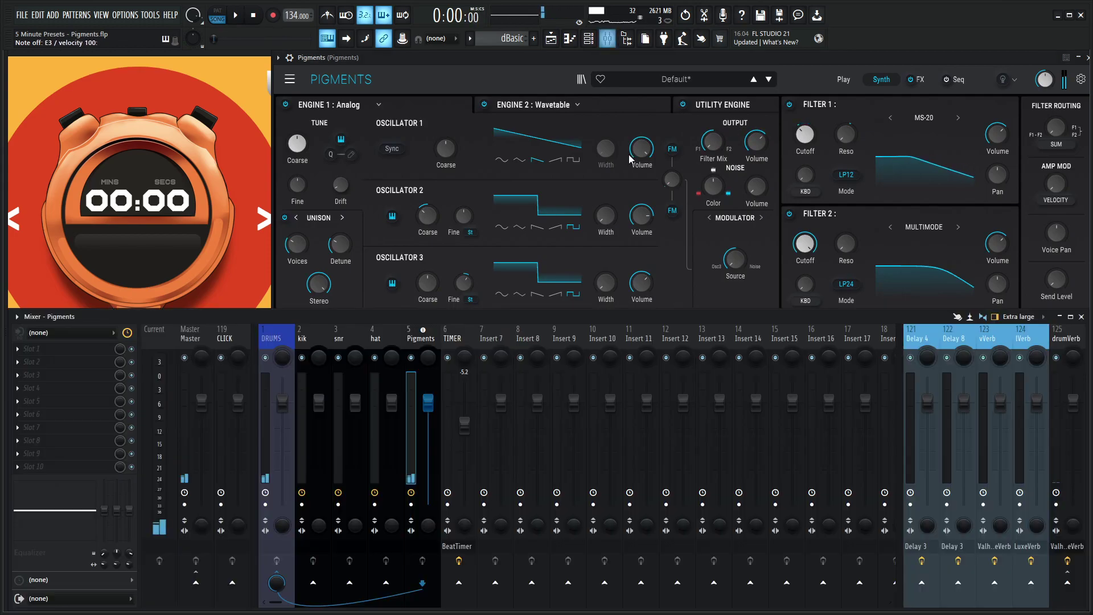
click(191, 335)
click(97, 349)
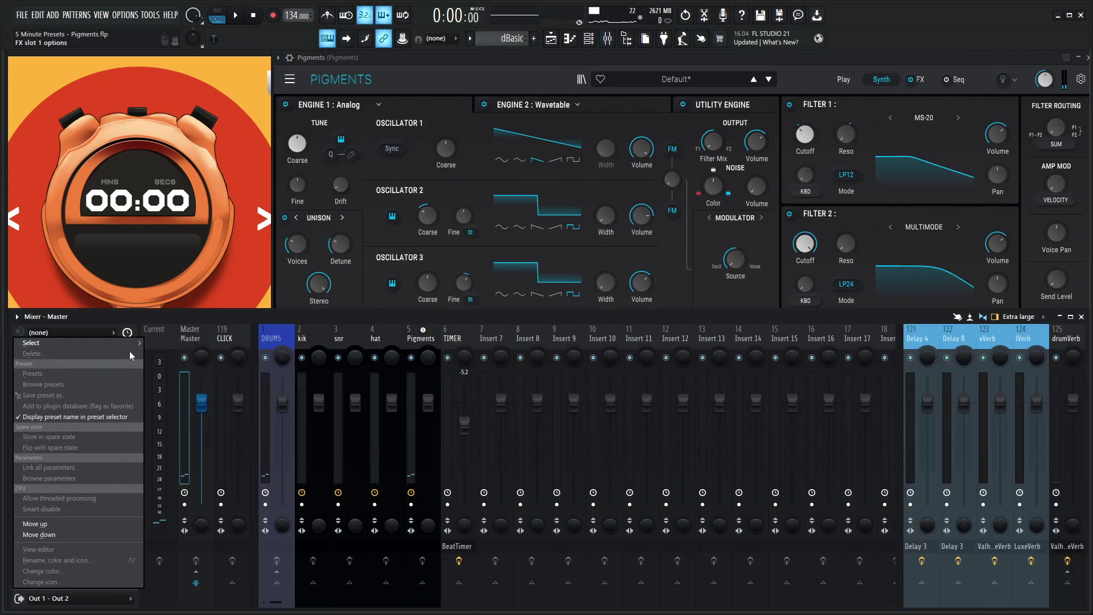
mouse_move(87, 344)
mouse_move(173, 395)
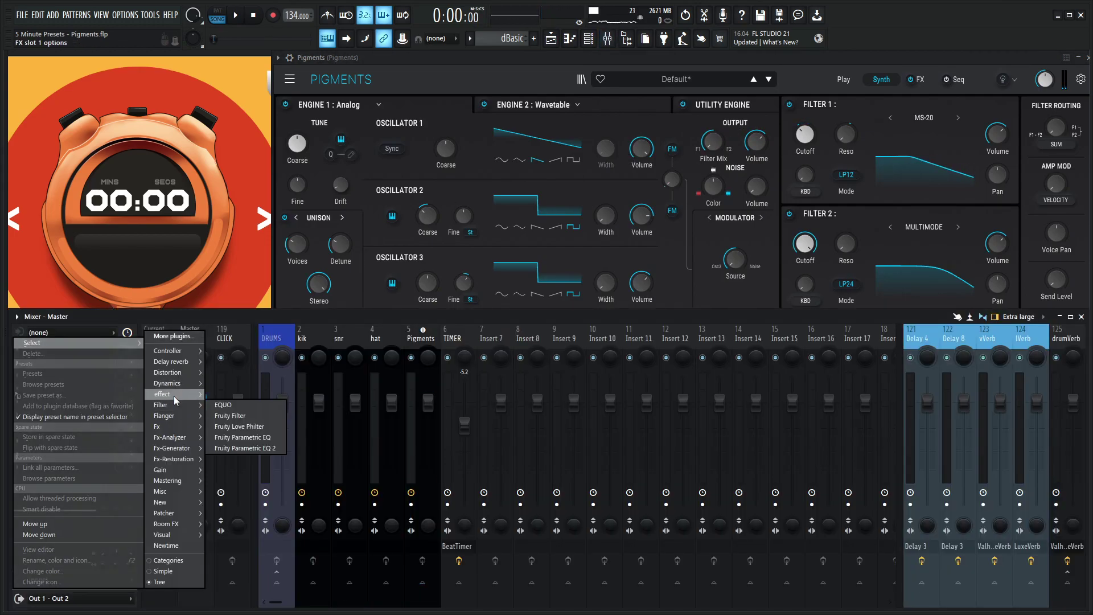
click(251, 449)
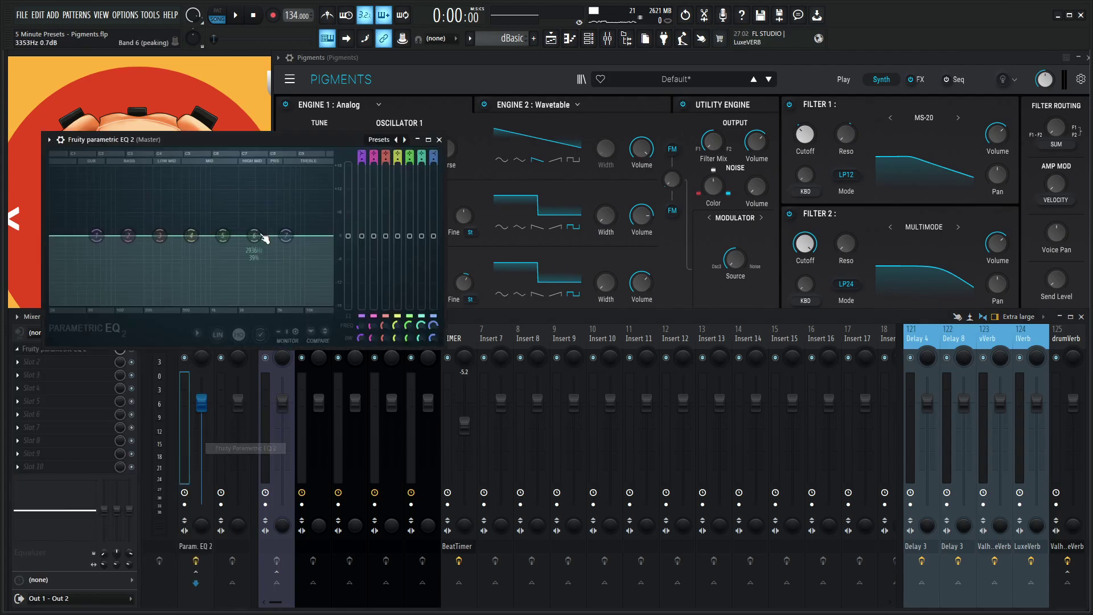
Step: Raise the main level of the Master EQ slightly and play the project to check the loudness
drag(347, 236, 348, 221)
key(space)
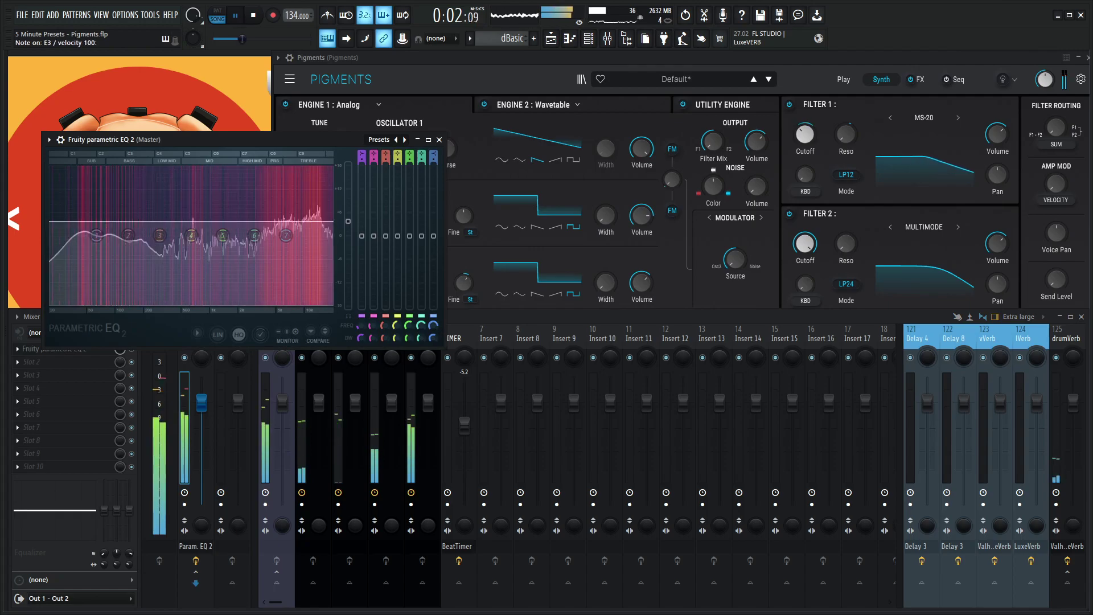
click(440, 140)
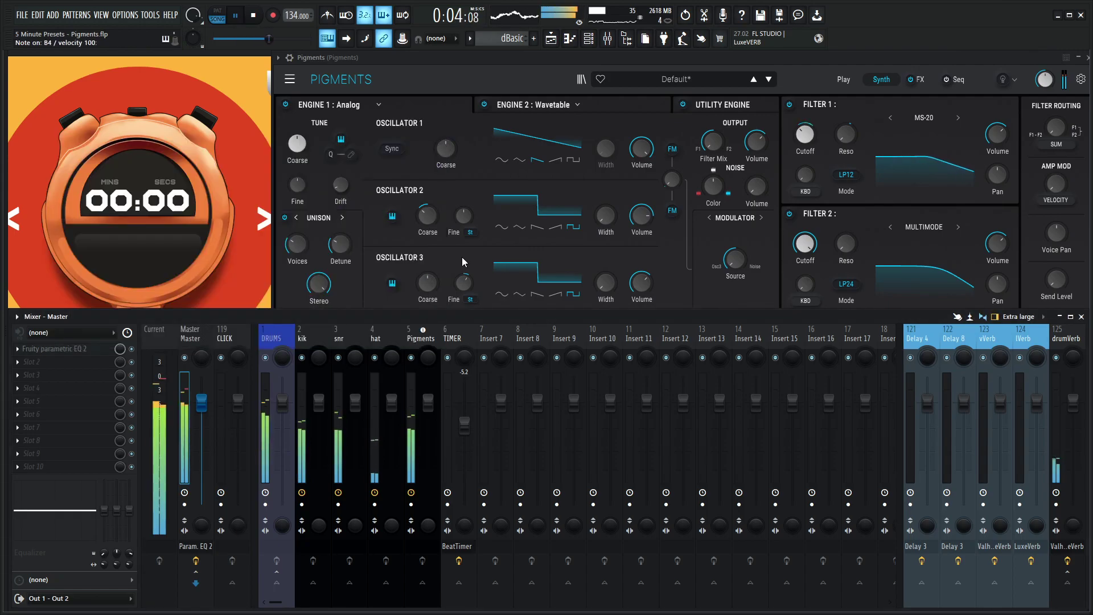
Step: Return to Pigments and sweep the Cutoff, Res and FM macros during playback, leaving Cutoff at 0.00, Res at 1.00 and FM raised
click(764, 57)
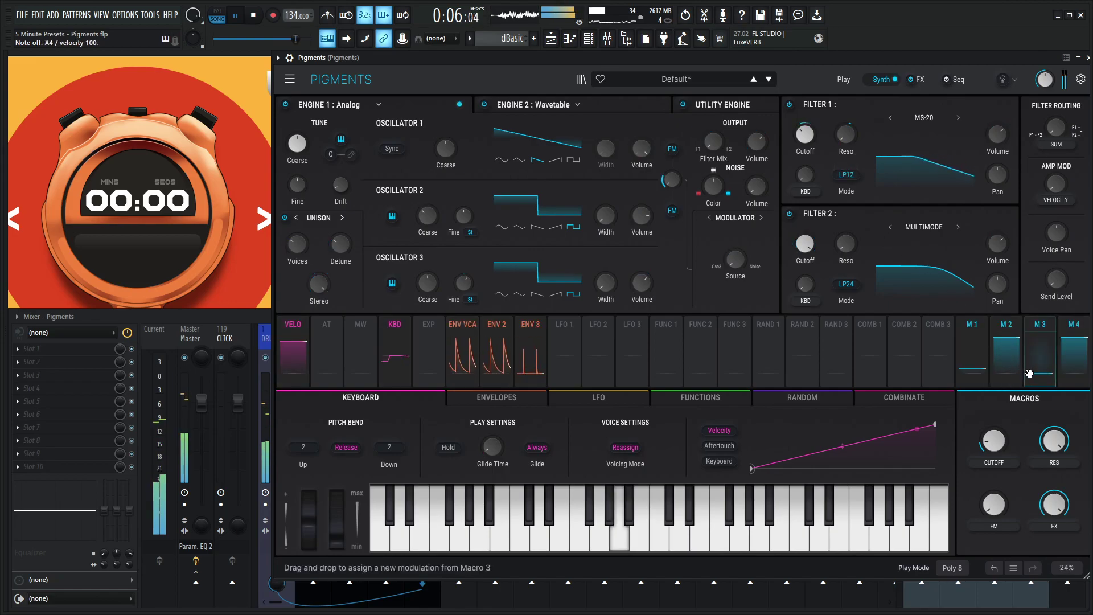
key(space)
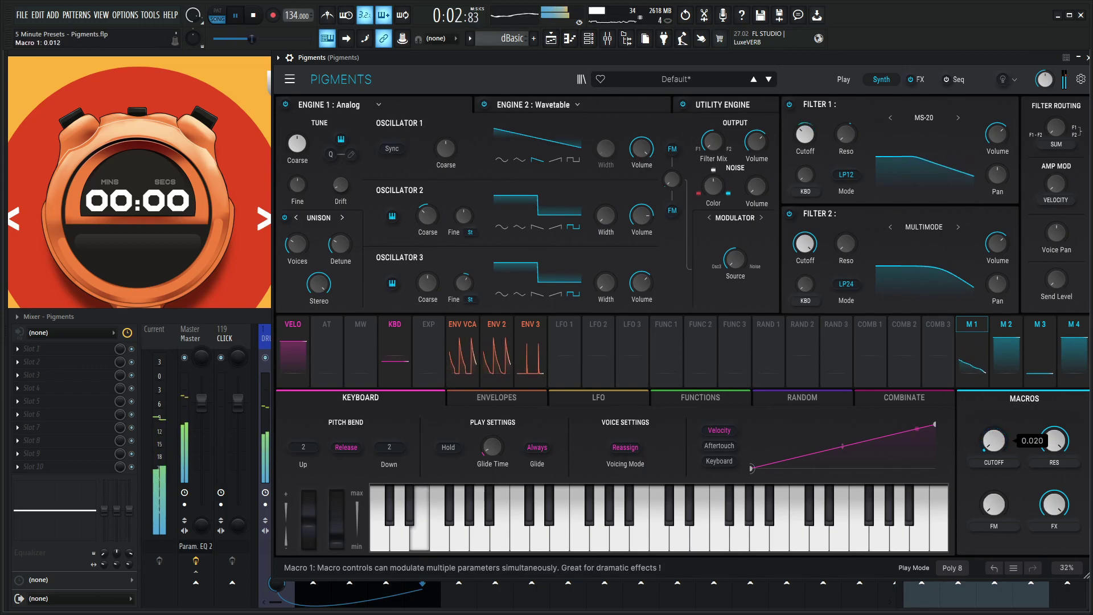
drag(994, 440, 994, 486)
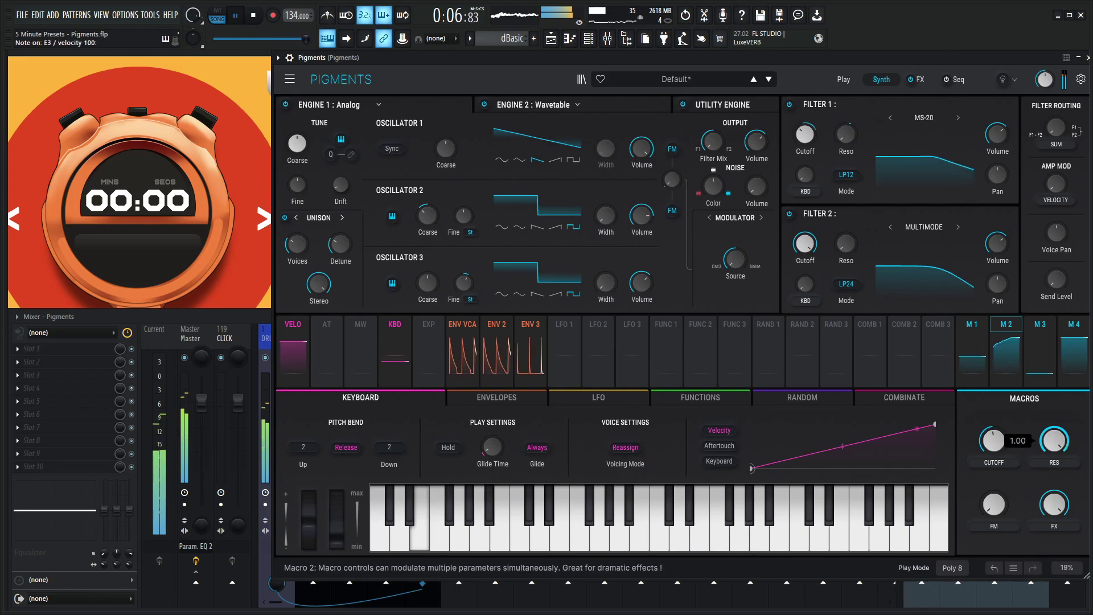
drag(994, 504, 994, 417)
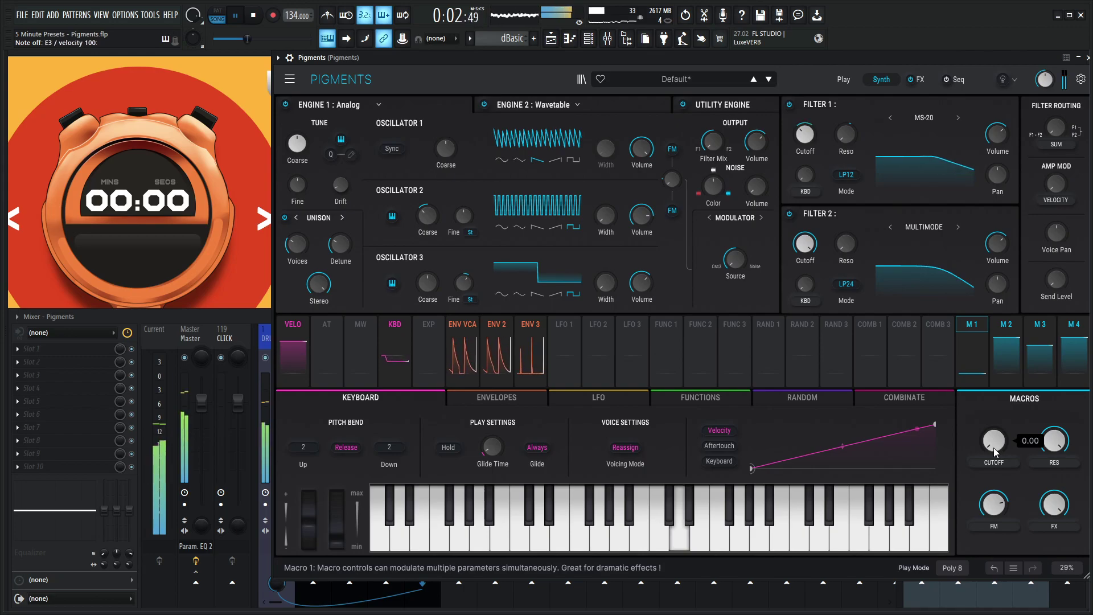
Step: Compare the sound with the FX macro at 0.00 and at full, and play the project with the effects back on
key(space)
double_click(1056, 507)
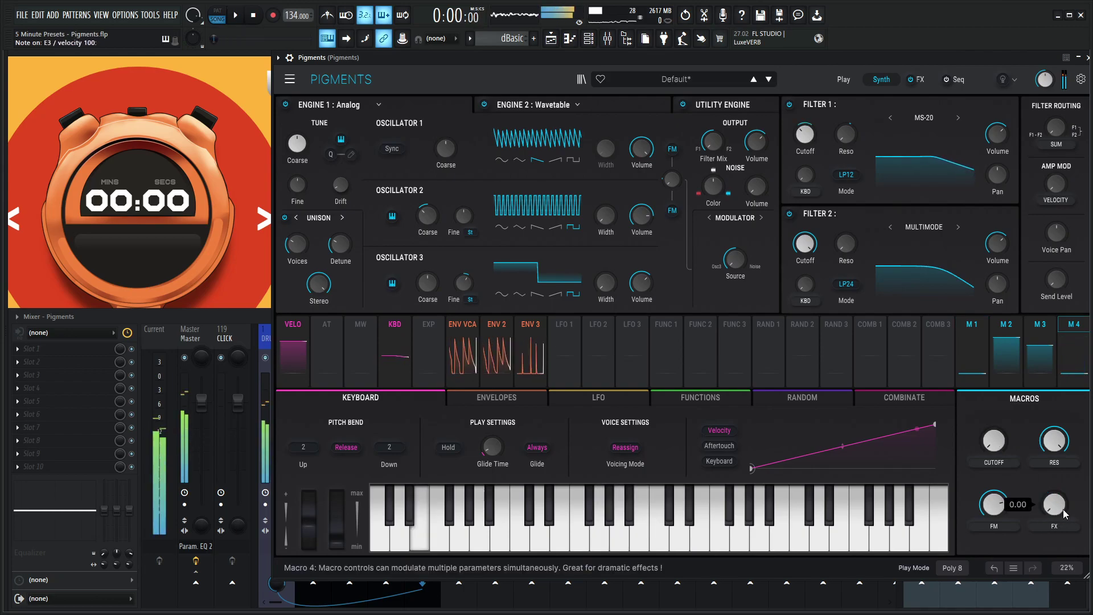
drag(1061, 516, 1061, 507)
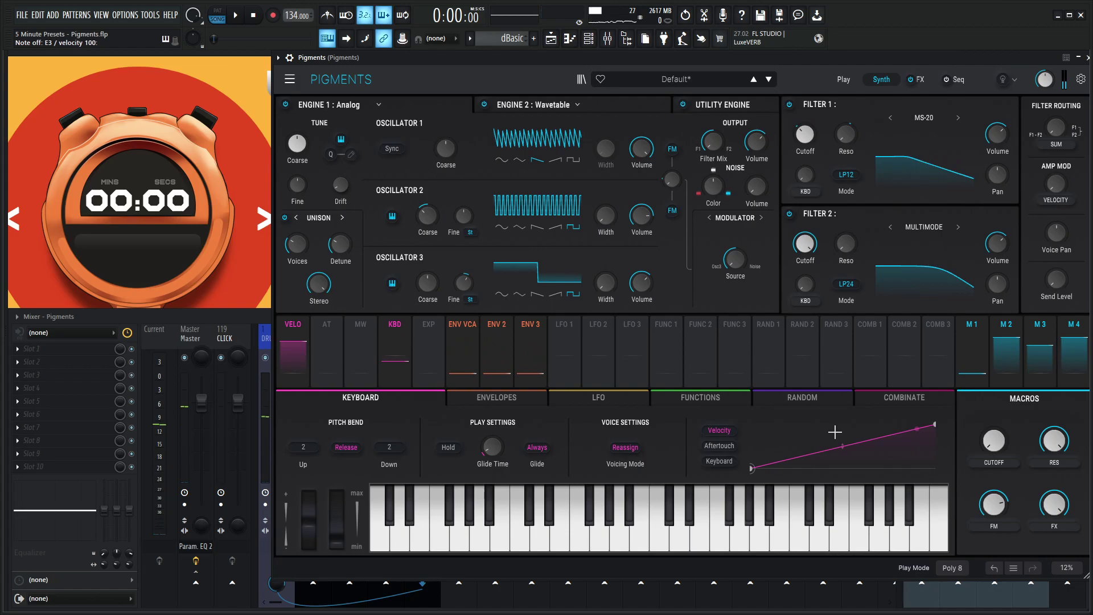
key(space)
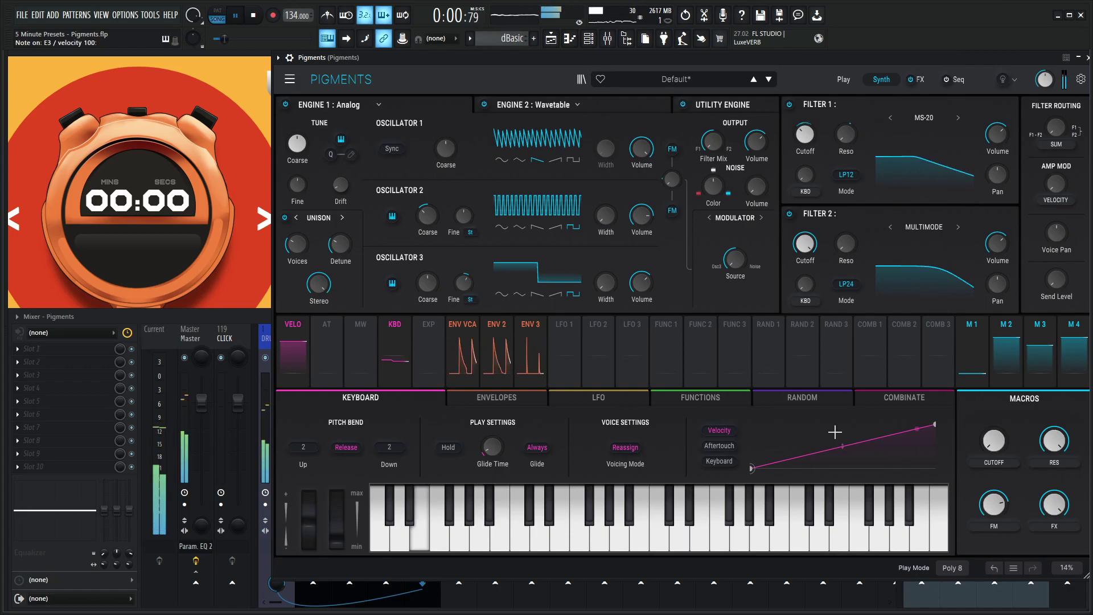
key(space)
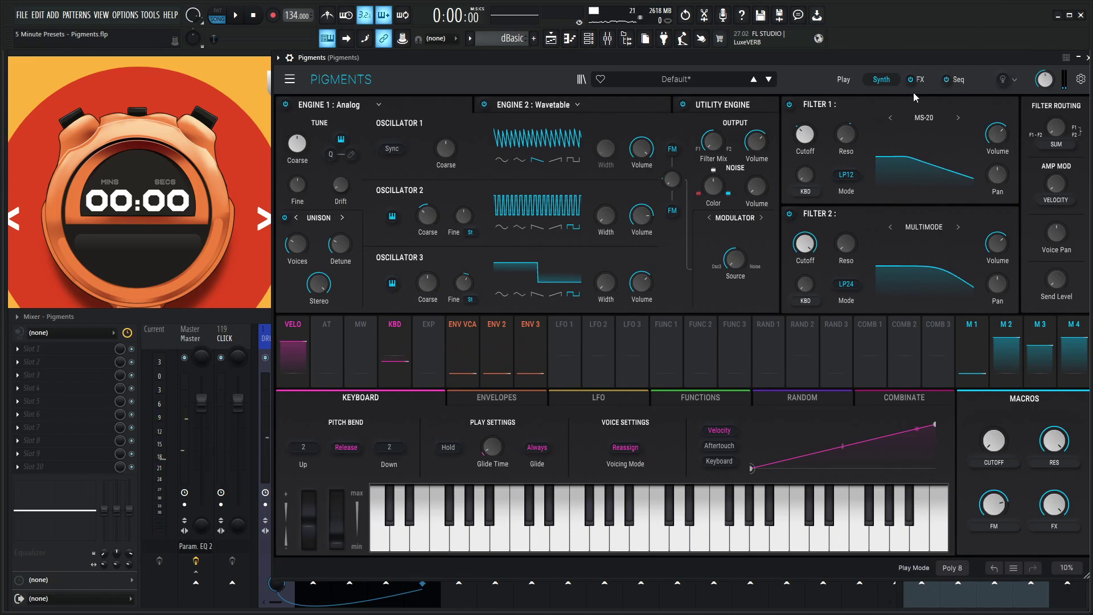
Step: Turn on the Pigments sequencer and raise its rate while the project plays
key(space)
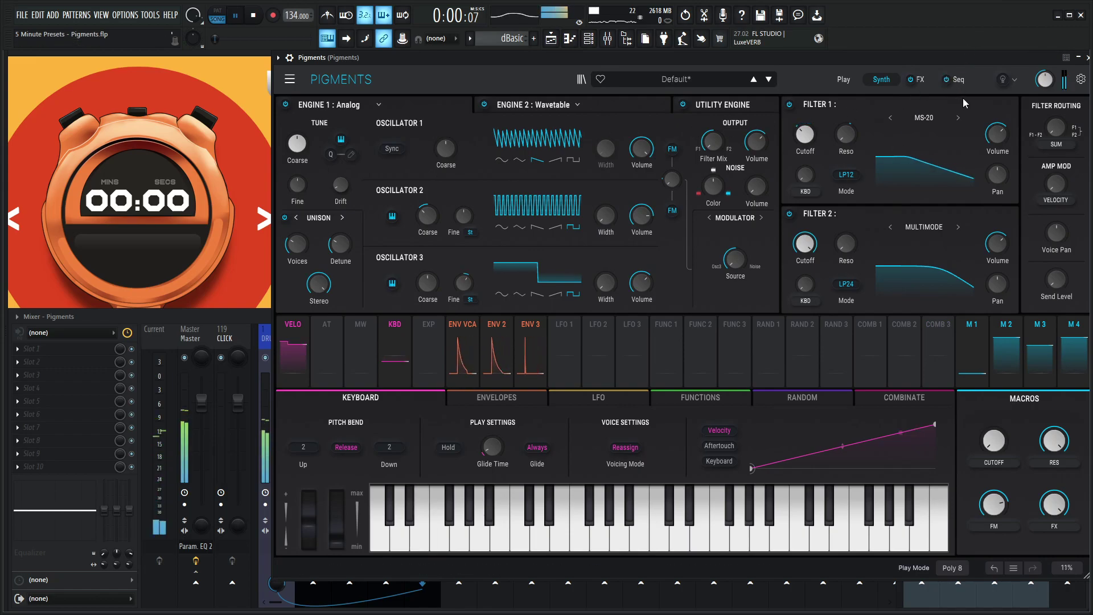
click(959, 81)
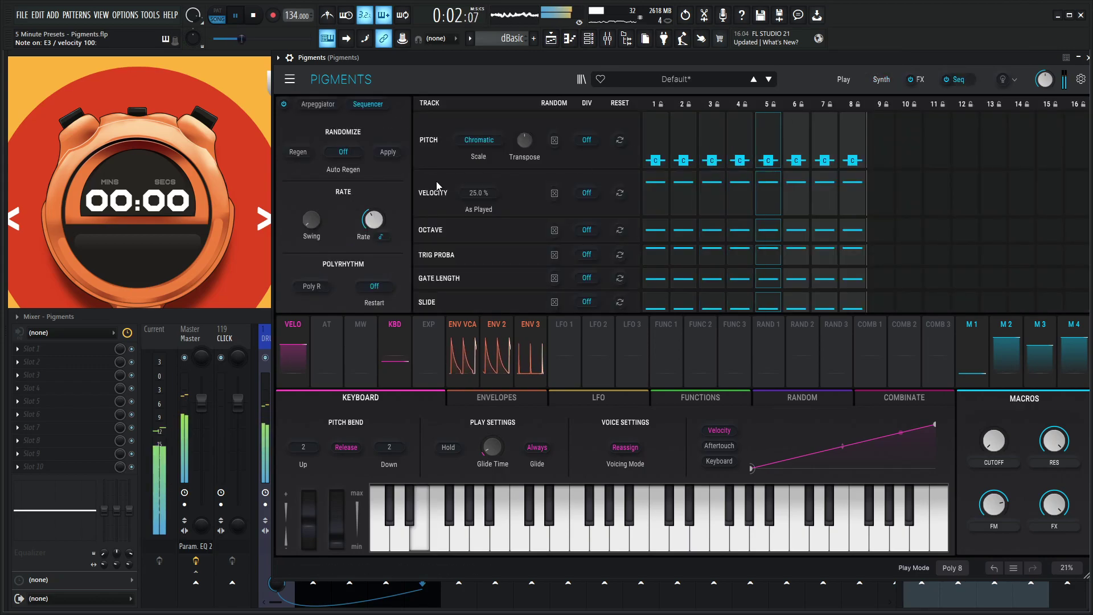
drag(373, 220, 374, 197)
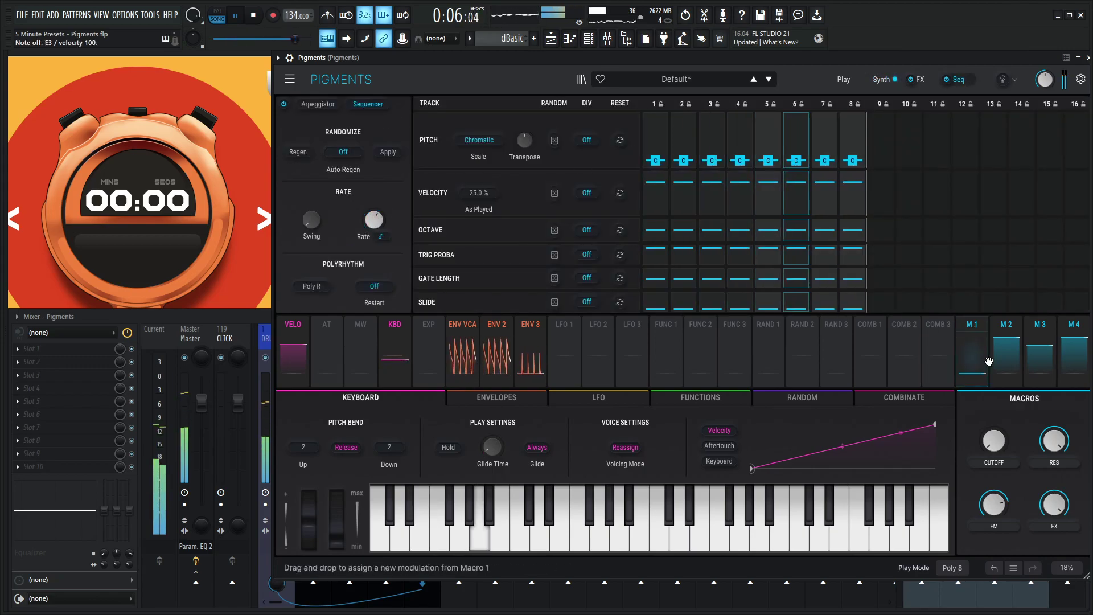
Step: Lower the FM macro and sweep the Cutoff macro up and back down over the running sequence
drag(994, 504, 994, 538)
drag(998, 447, 998, 371)
drag(999, 423, 999, 469)
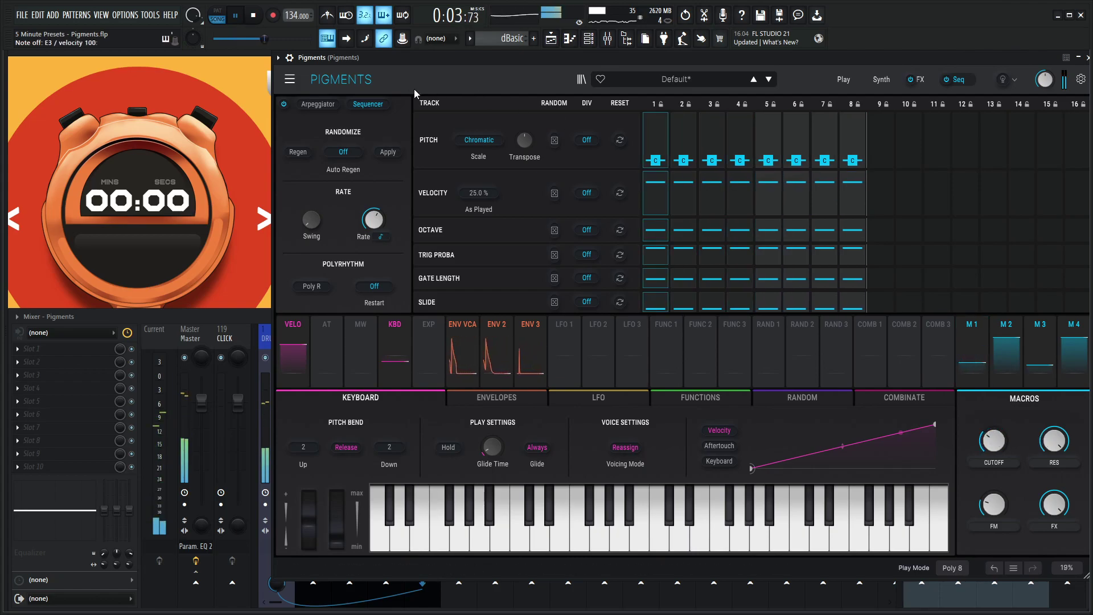
Step: Switch from the sequencer to the arpeggiator in Up mode, sweep the Cutoff macro and stop playback
click(317, 103)
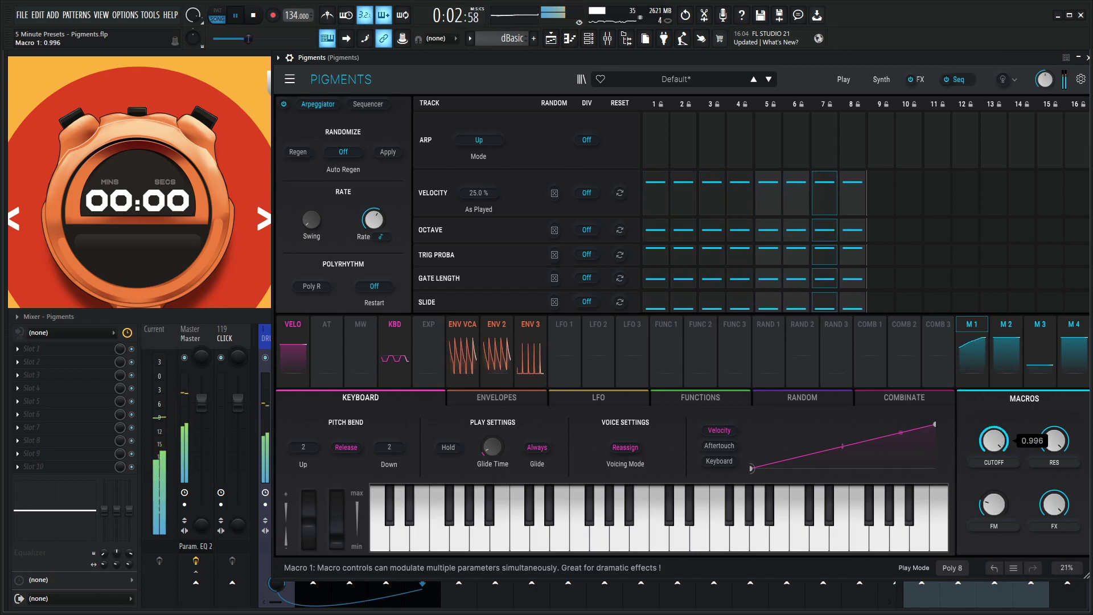
key(space)
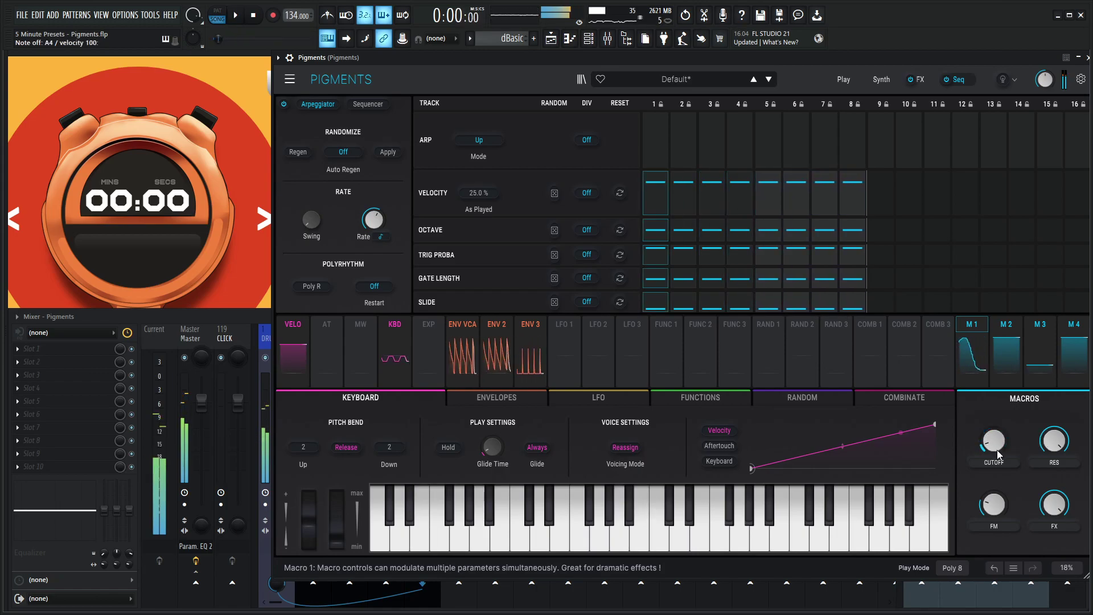